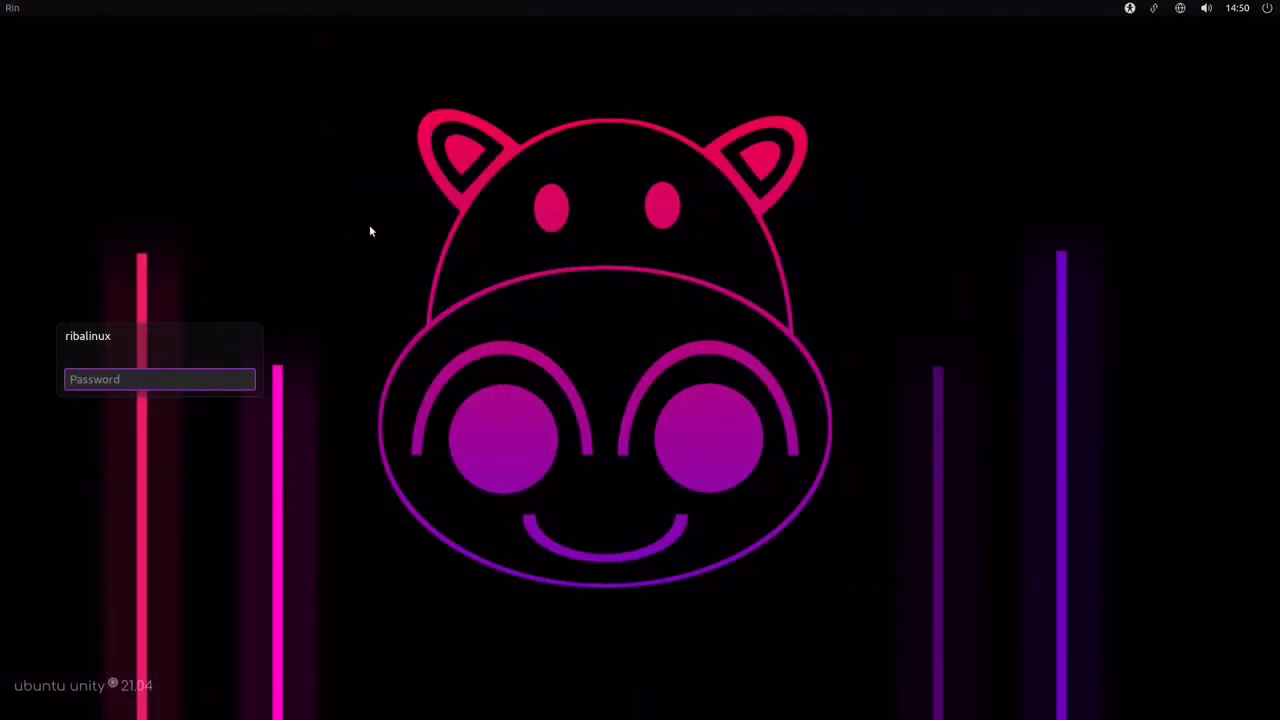
Step: Enter the account password at the login screen to reach the Unity desktop
type("•")
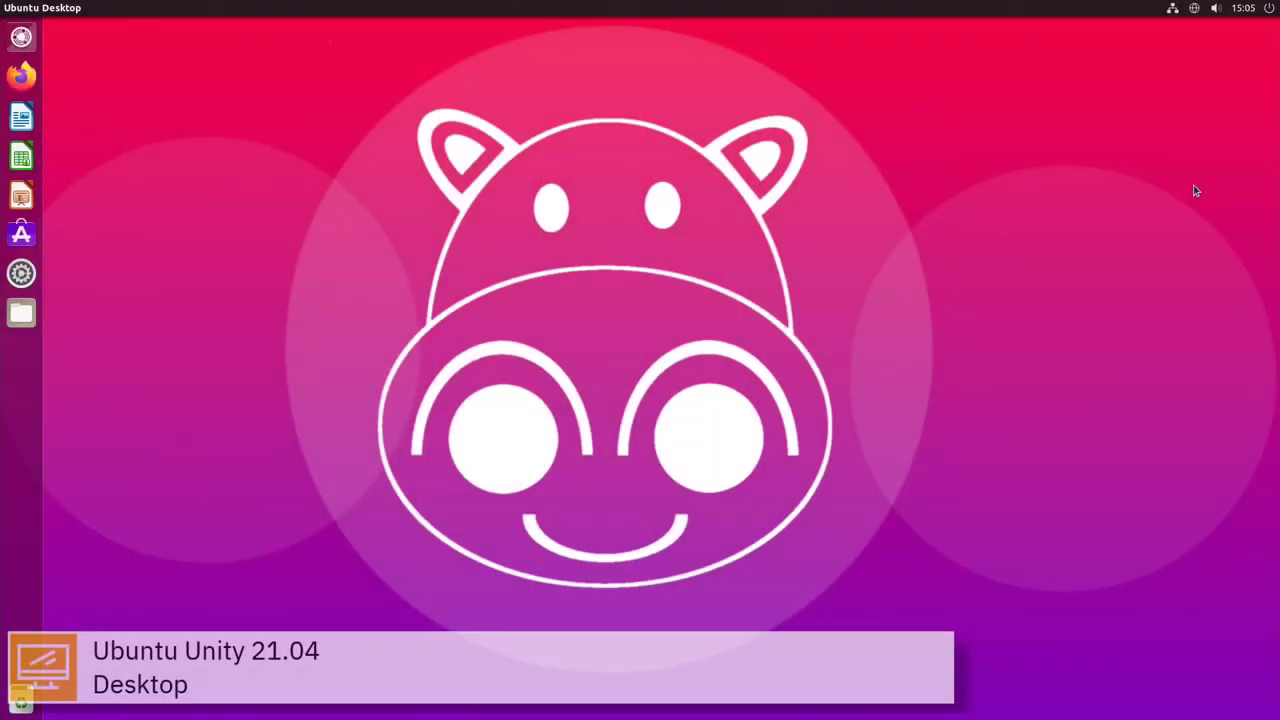
Step: Open the power menu, cancel the Shut Down prompt, and check today's calendar
left_click(1269, 9)
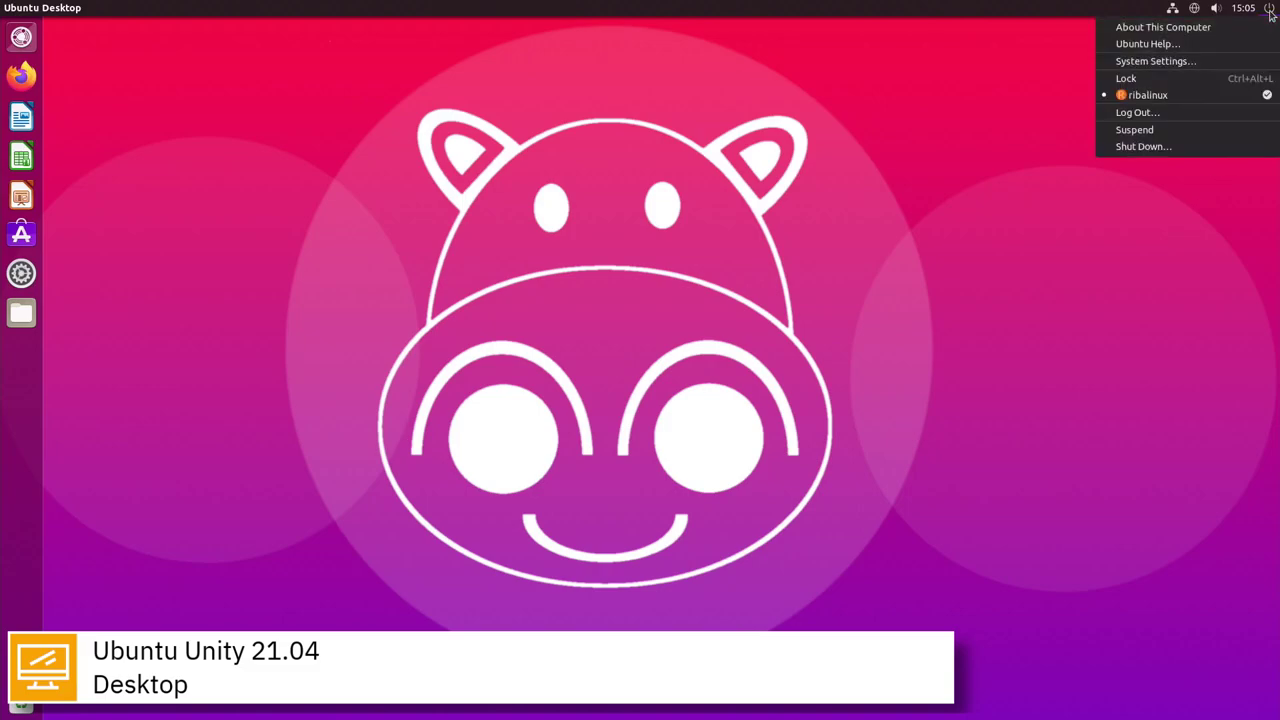
left_click(1242, 148)
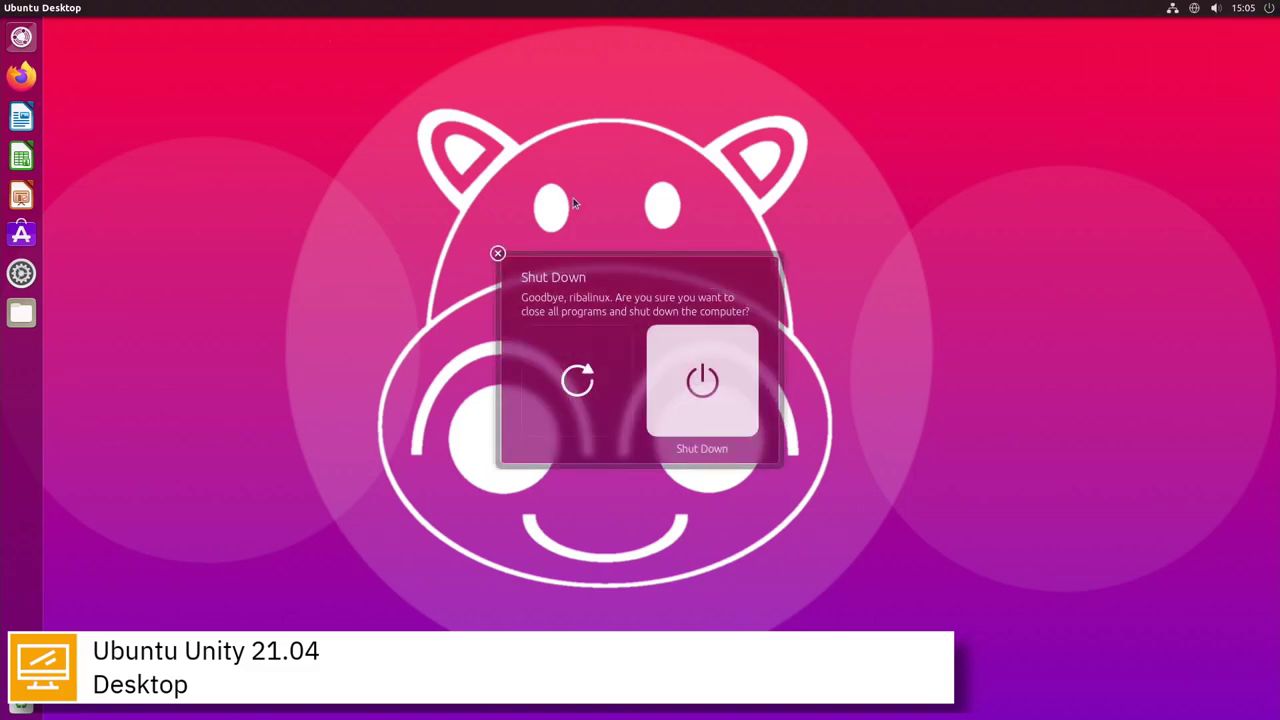
left_click(497, 253)
left_click(1243, 7)
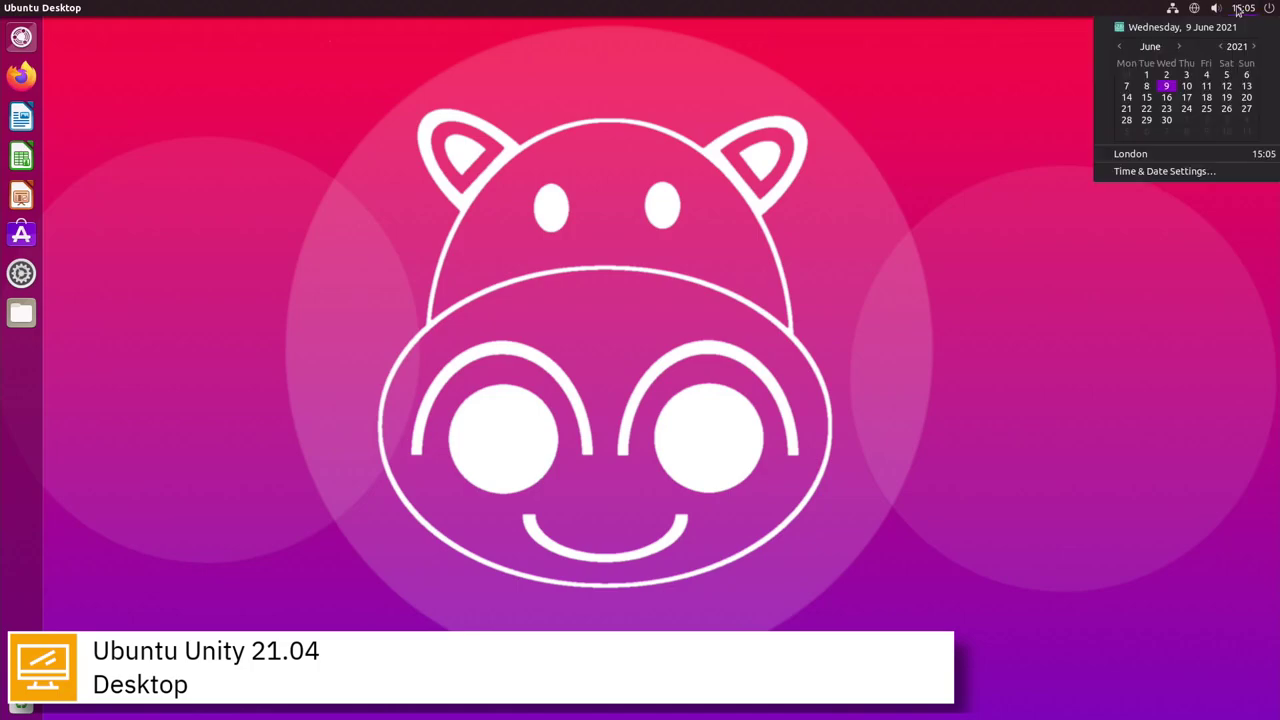
left_click(1243, 7)
Step: Raise the sound volume, then check the keyboard language and network indicators
left_click(1216, 8)
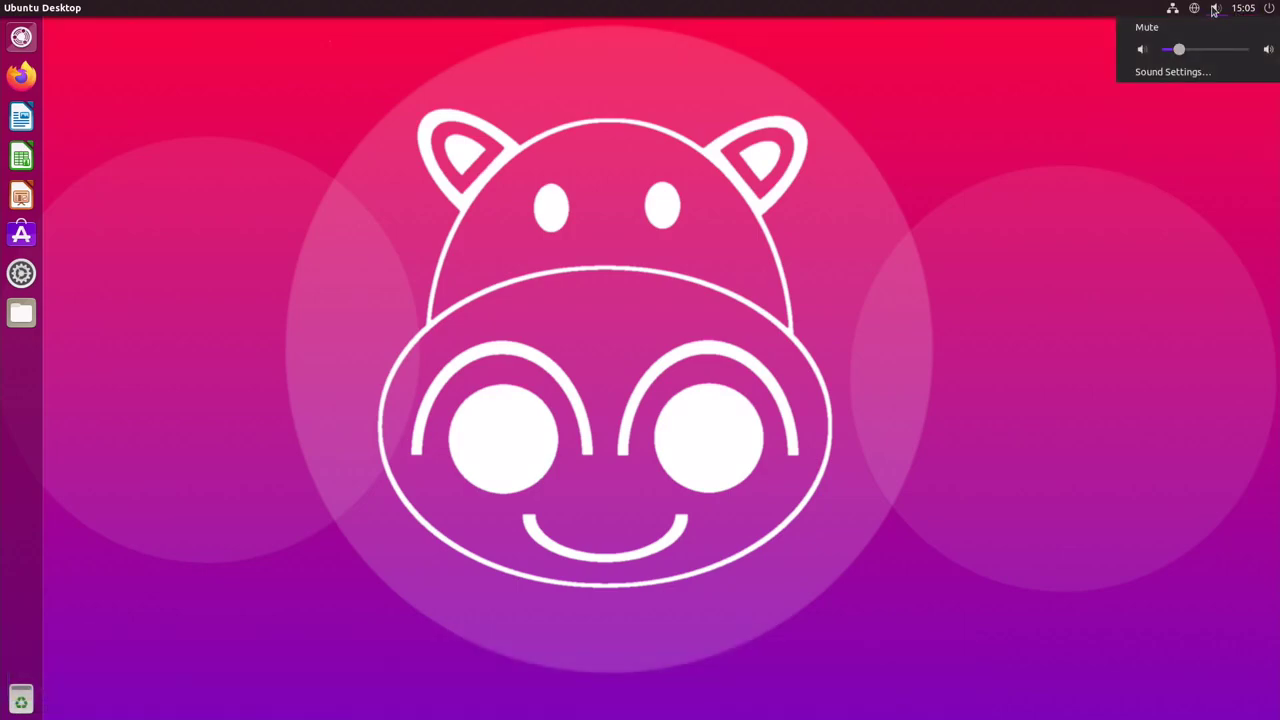
left_click_drag(1178, 50, 1217, 52)
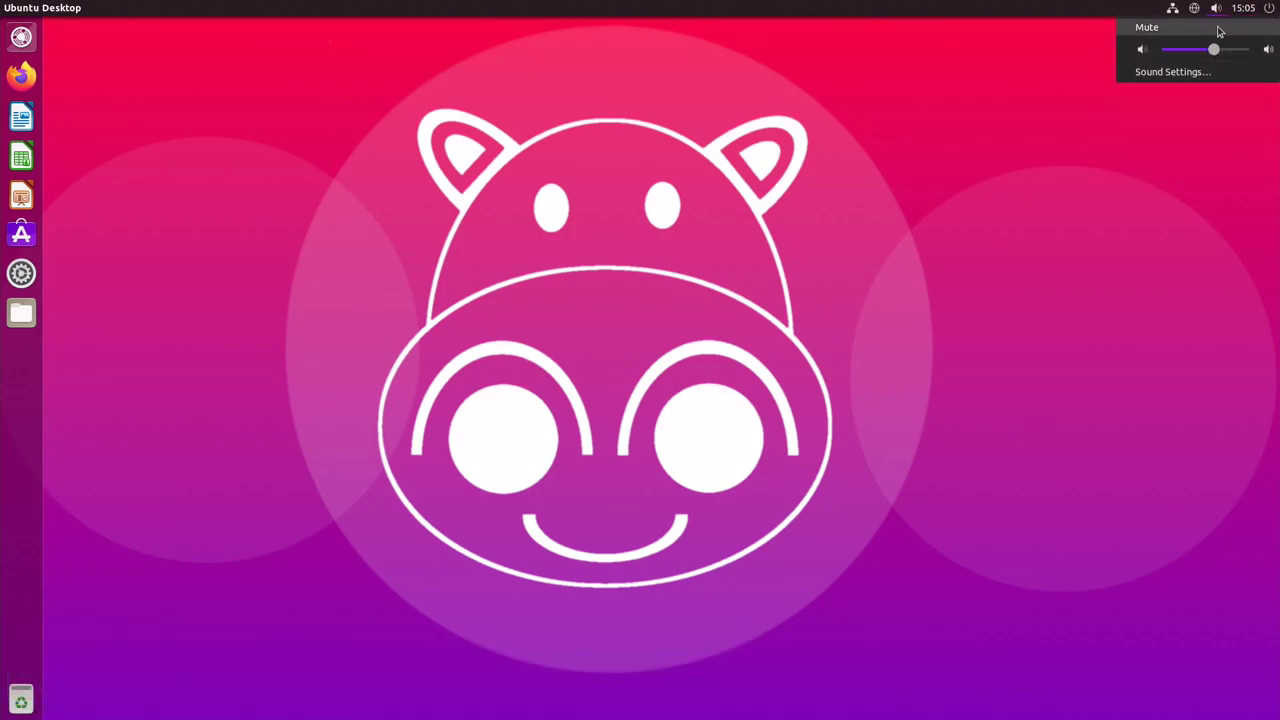
left_click(1216, 8)
left_click(1194, 8)
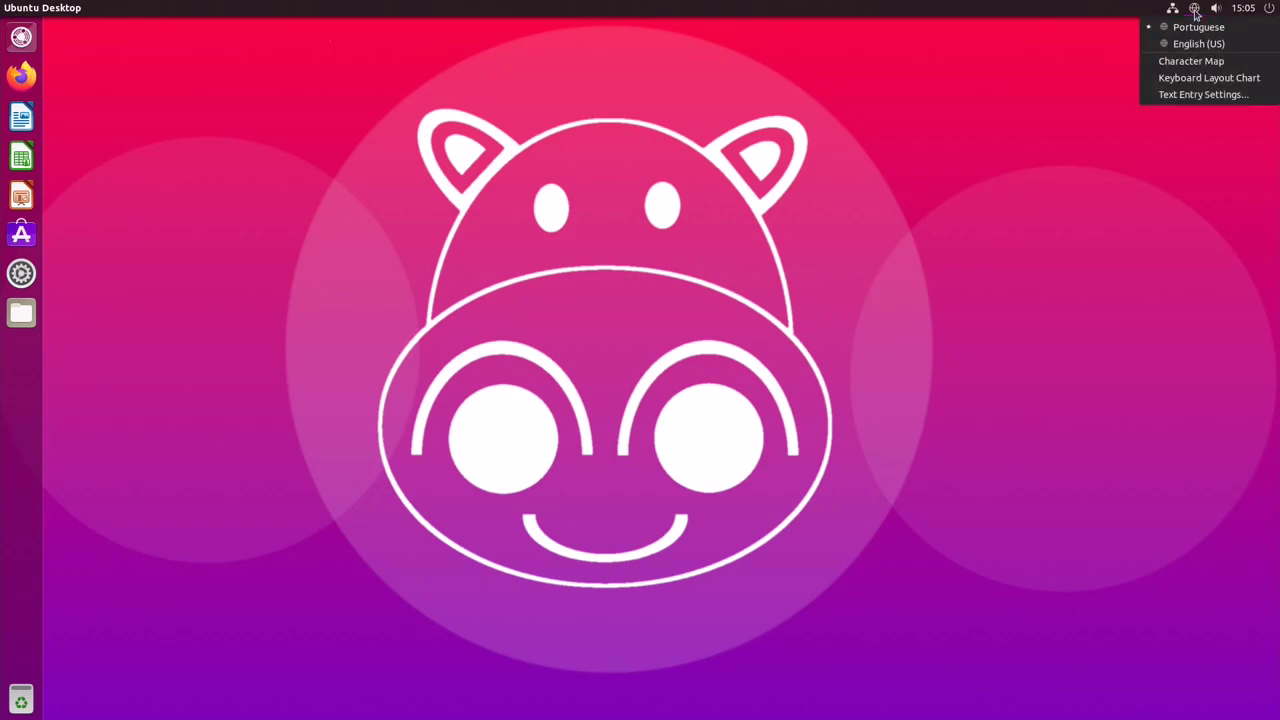
left_click(1195, 10)
left_click(1173, 9)
left_click(1173, 9)
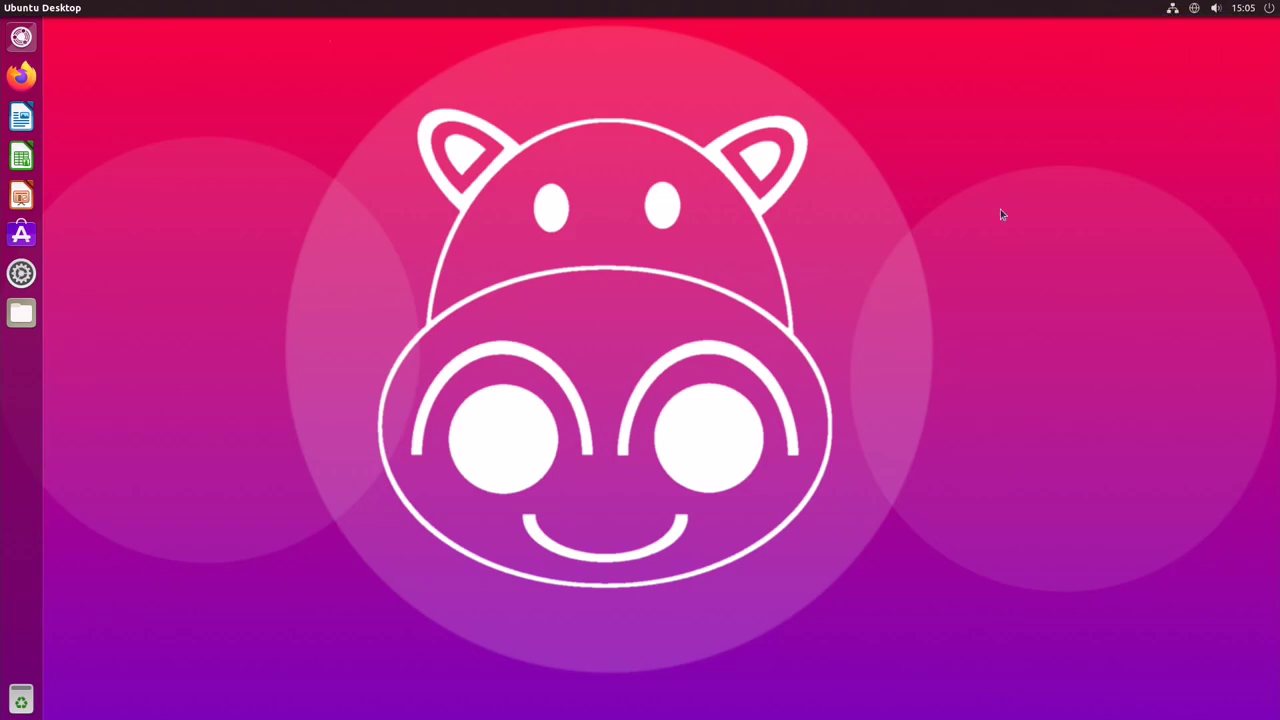
Step: Dismiss the desktop context menu, open the Dash, and toggle its result filters
right_click(282, 47)
left_click(257, 157)
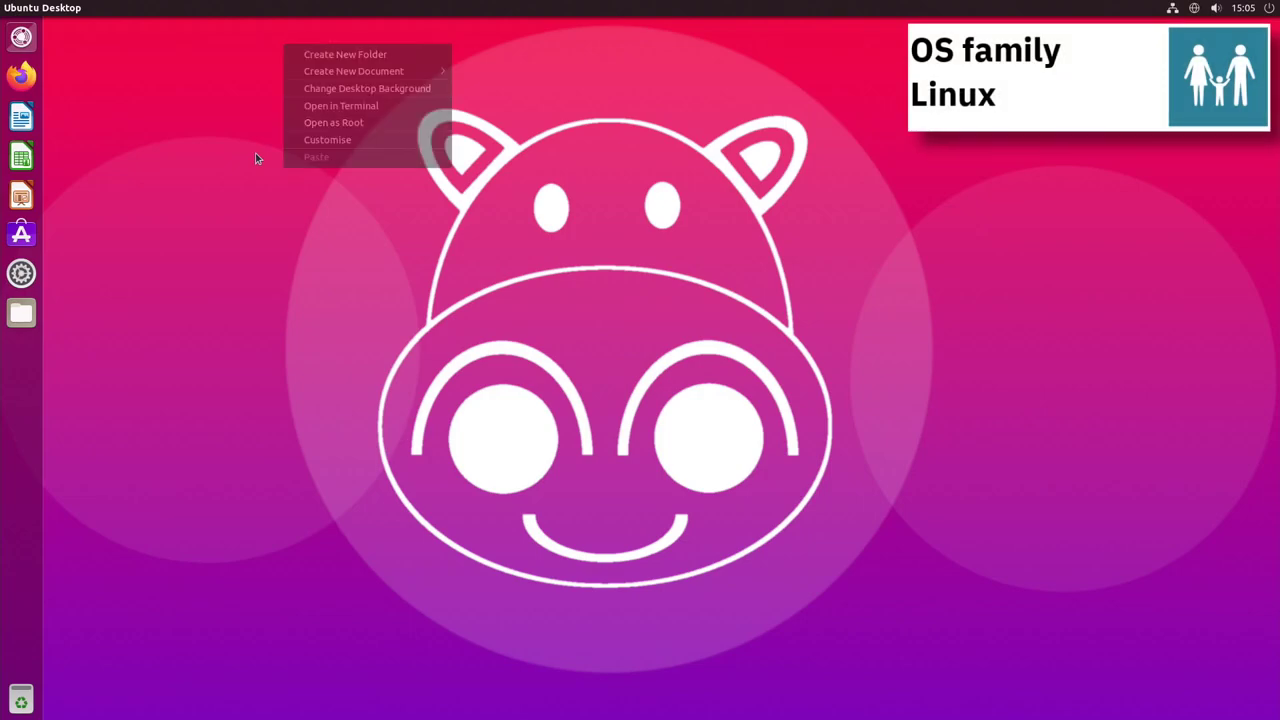
left_click(16, 38)
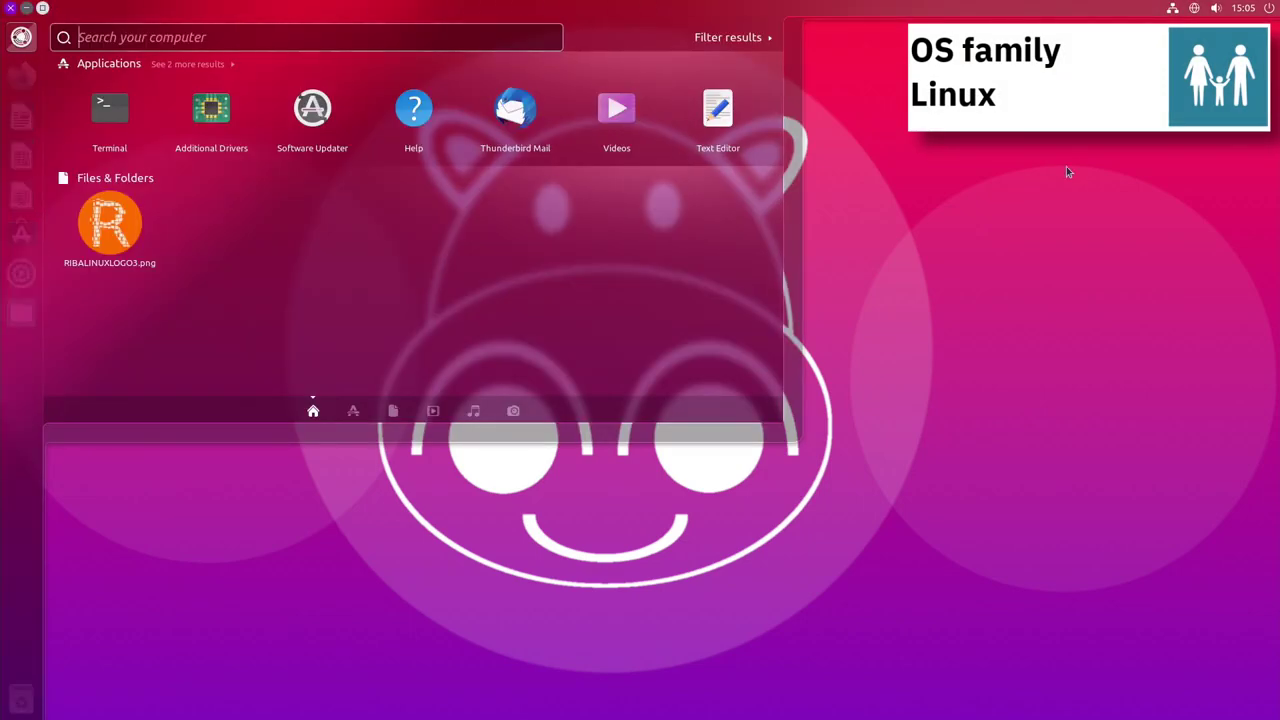
left_click(760, 37)
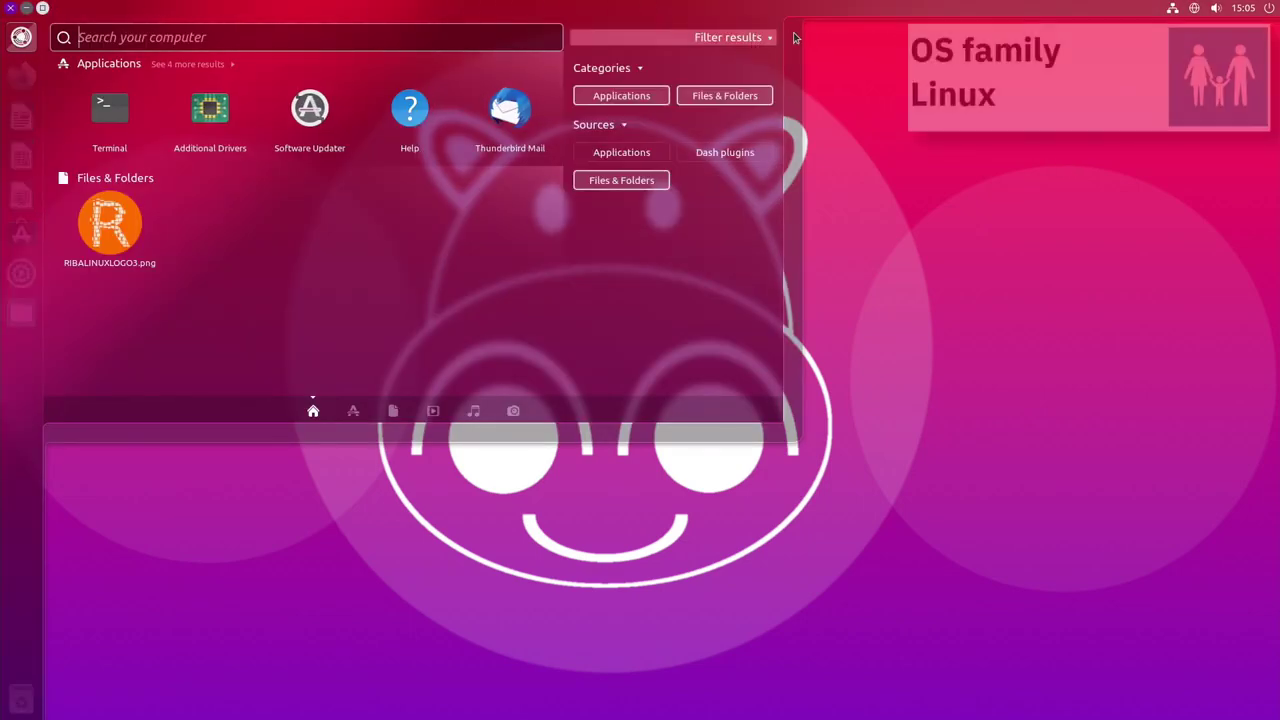
left_click(780, 38)
Step: Browse the Applications, Files, Videos, Music and Photos lenses, then return to Home
left_click(353, 411)
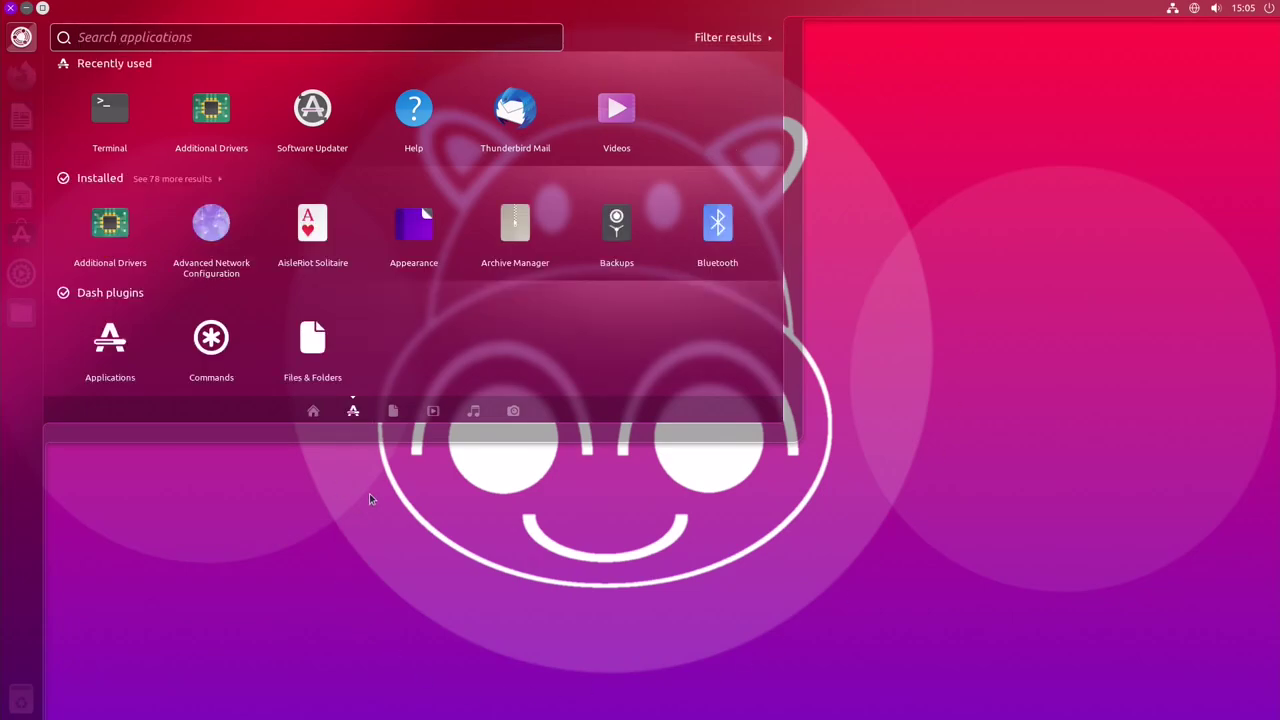
left_click(393, 411)
left_click(433, 411)
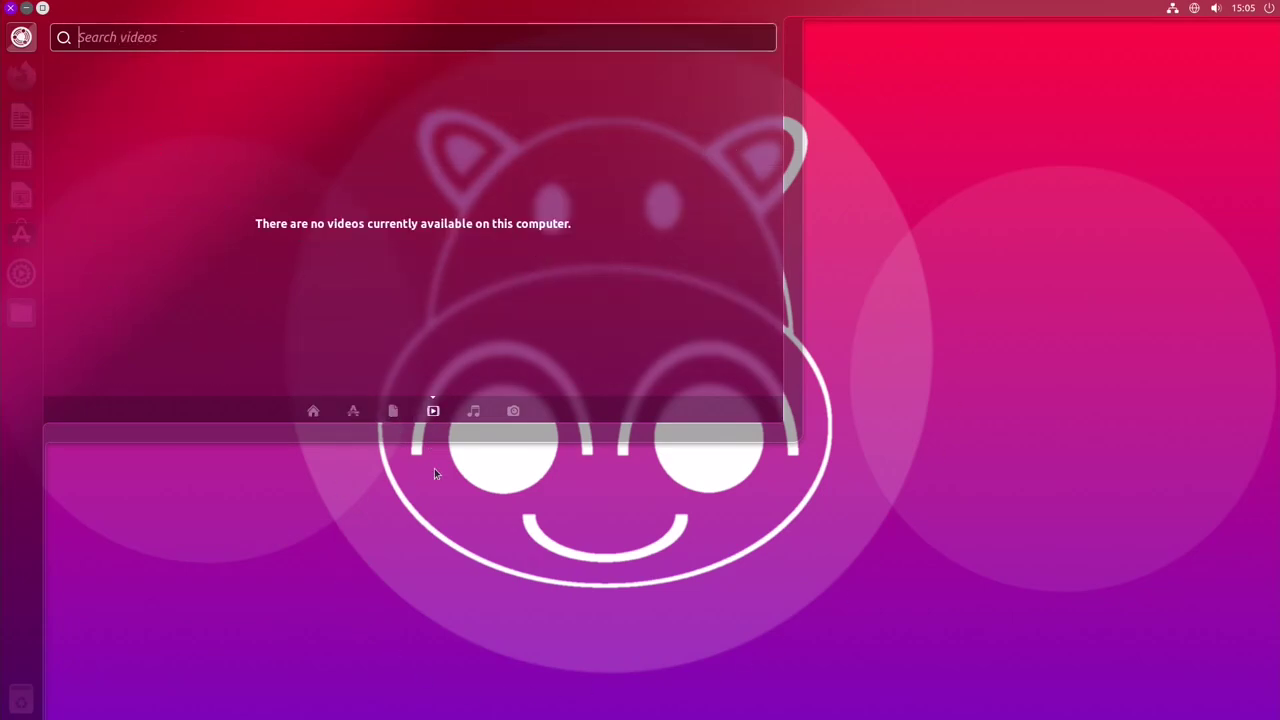
left_click(474, 411)
left_click(513, 411)
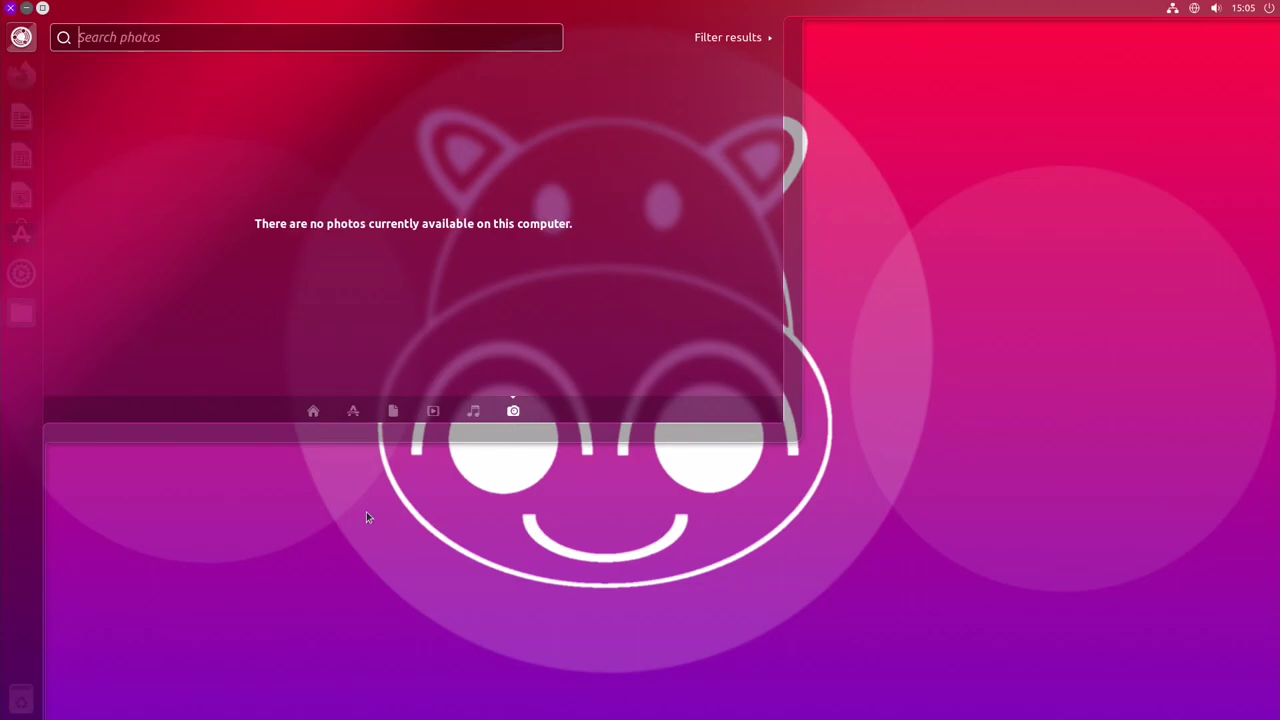
left_click(313, 413)
Step: Launch Terminal from a 'term' Dash search, centre it, and open Files at Home
type("term")
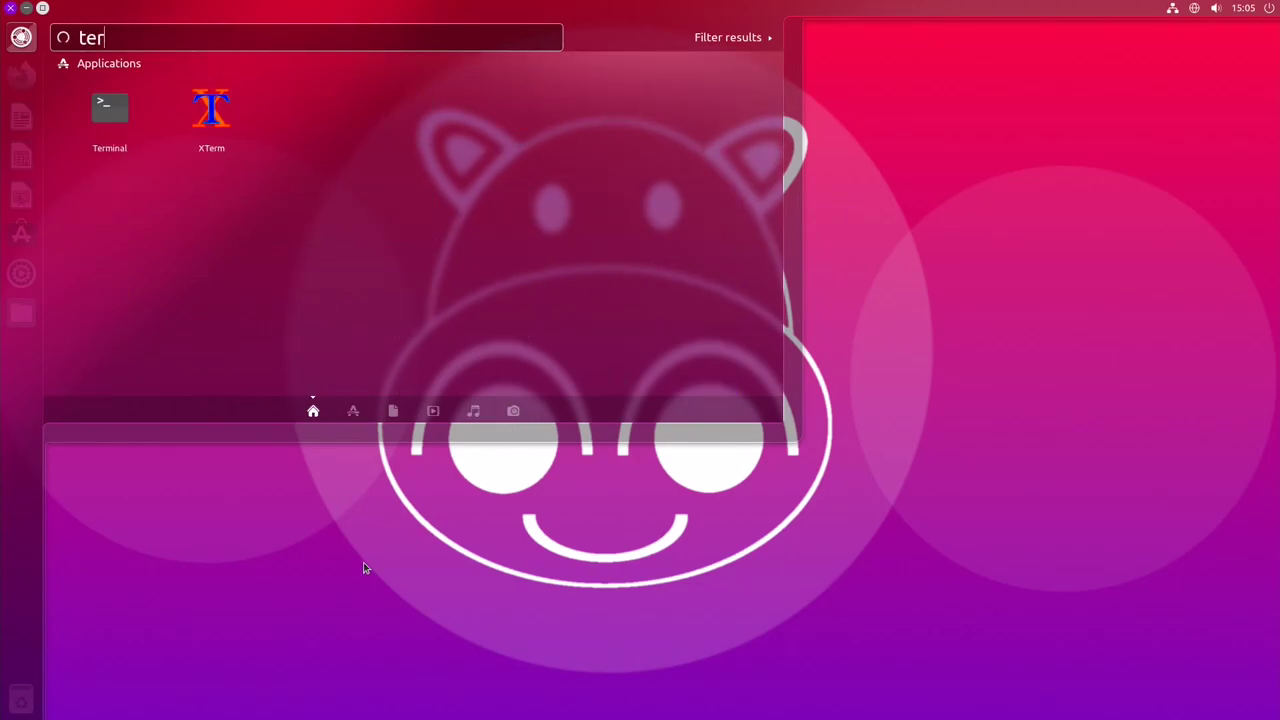
left_click(101, 133)
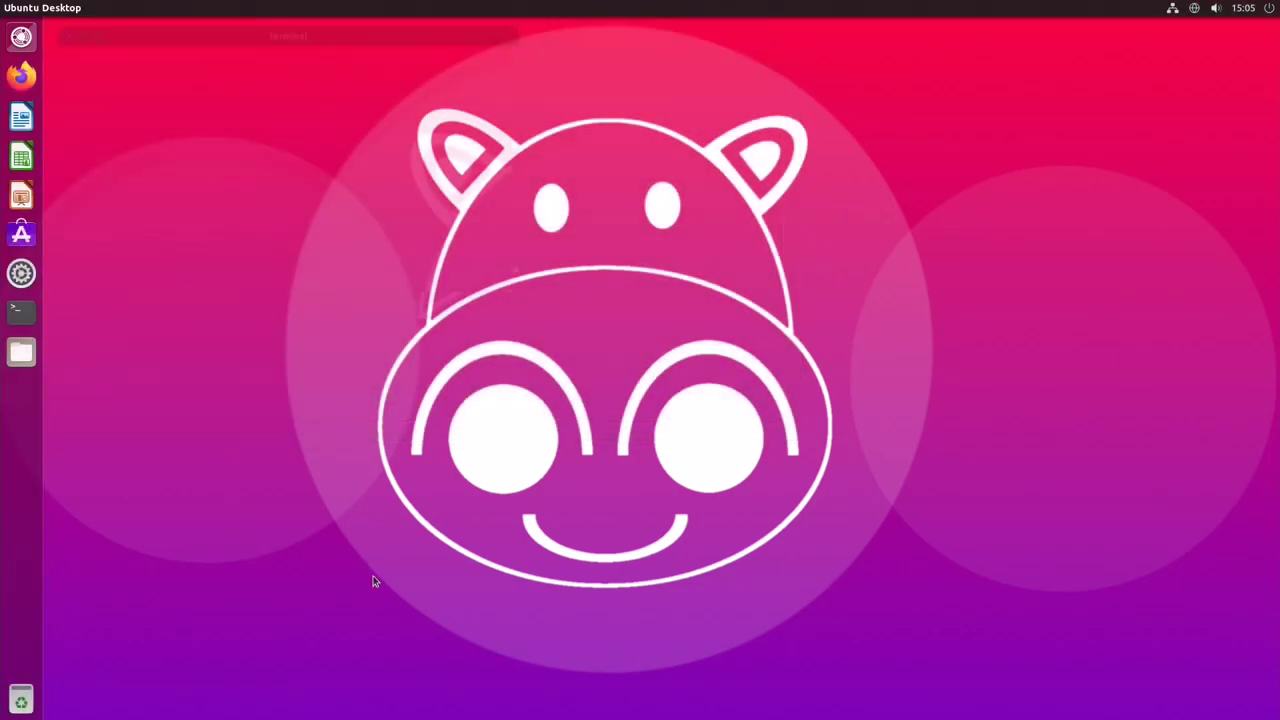
left_click_drag(303, 22, 398, 138)
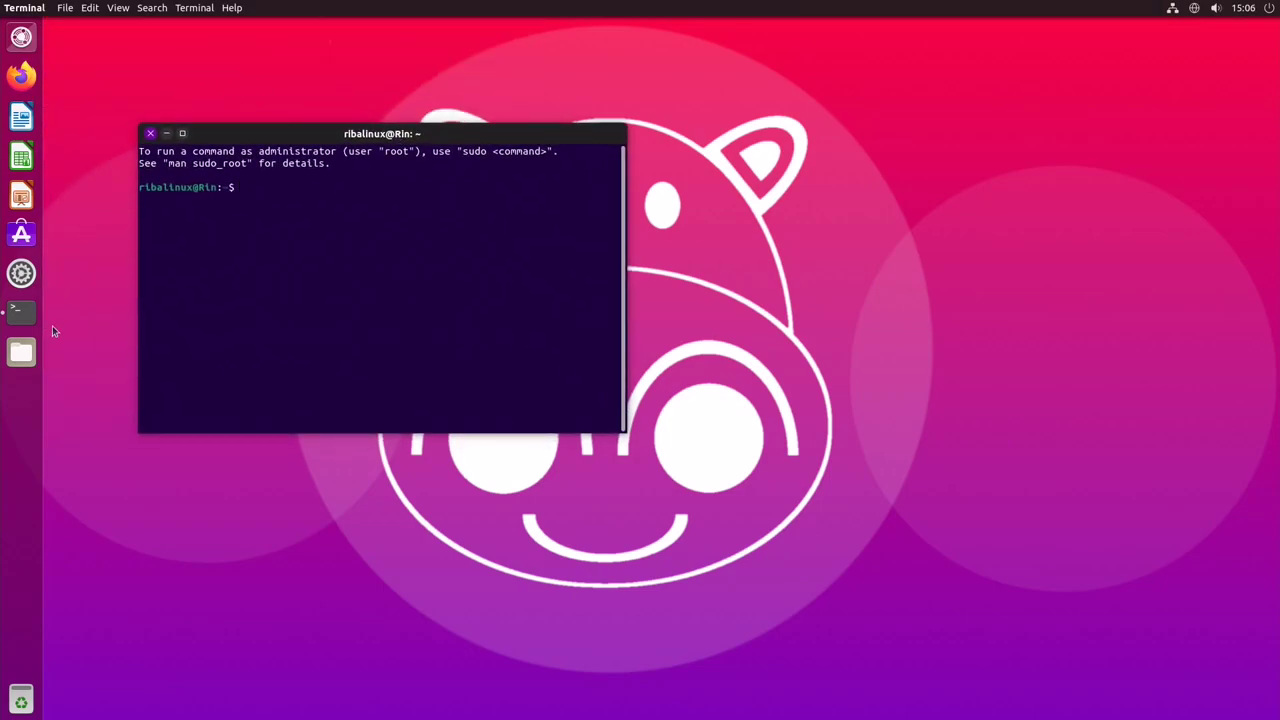
left_click(21, 351)
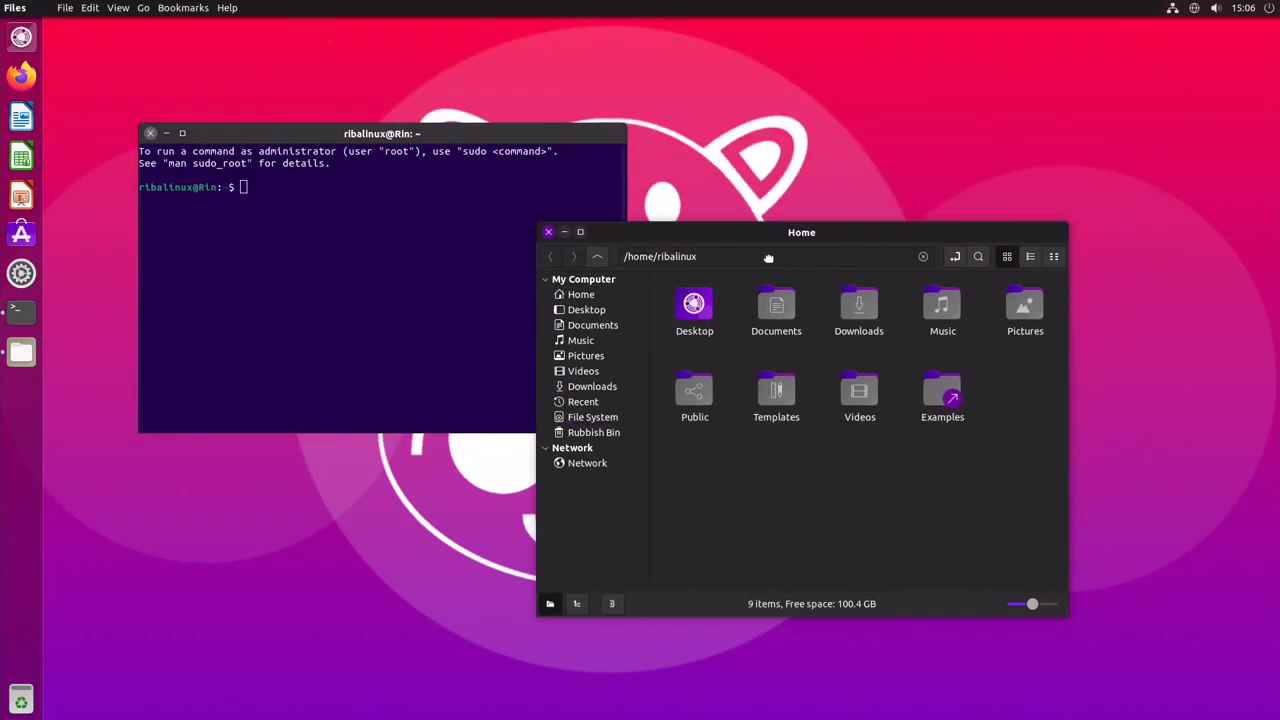
Step: Snap Terminal to the left half and Files to the right, then unsnap both
key("alt+Tab")
key("alt+Tab")
key("alt+Tab")
key("alt+Tab")
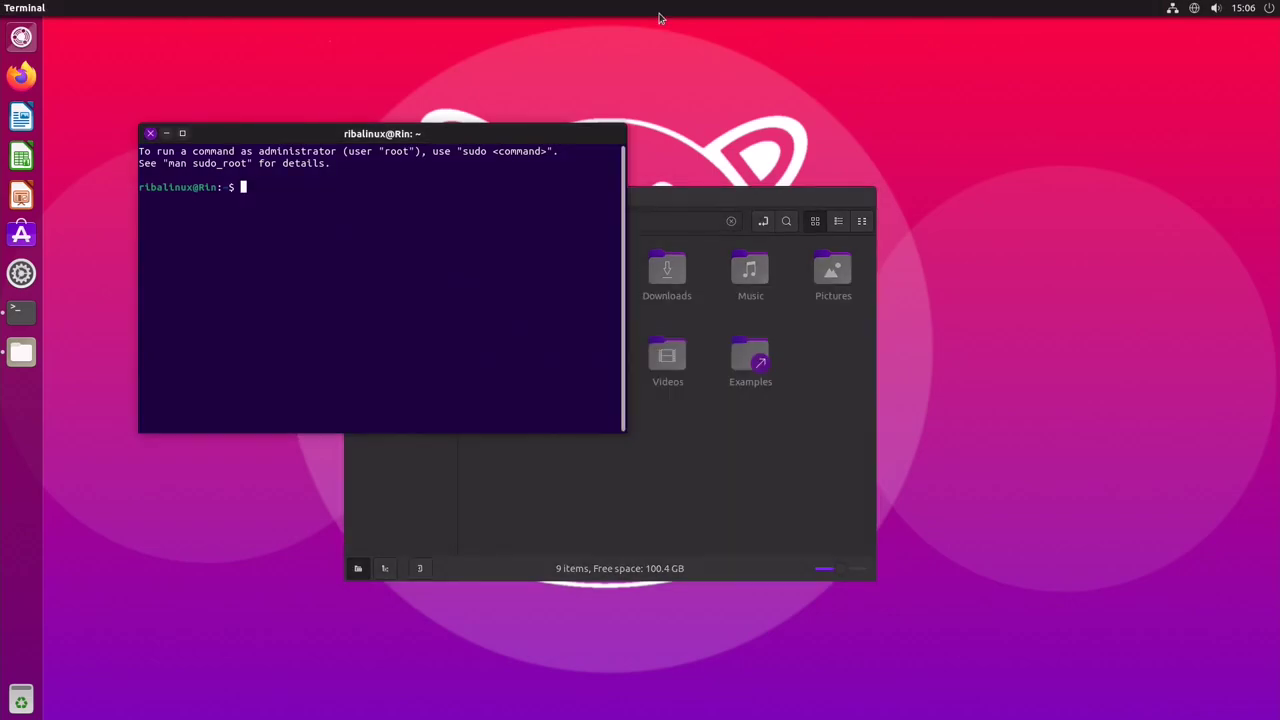
left_click_drag(410, 136, 2, 240)
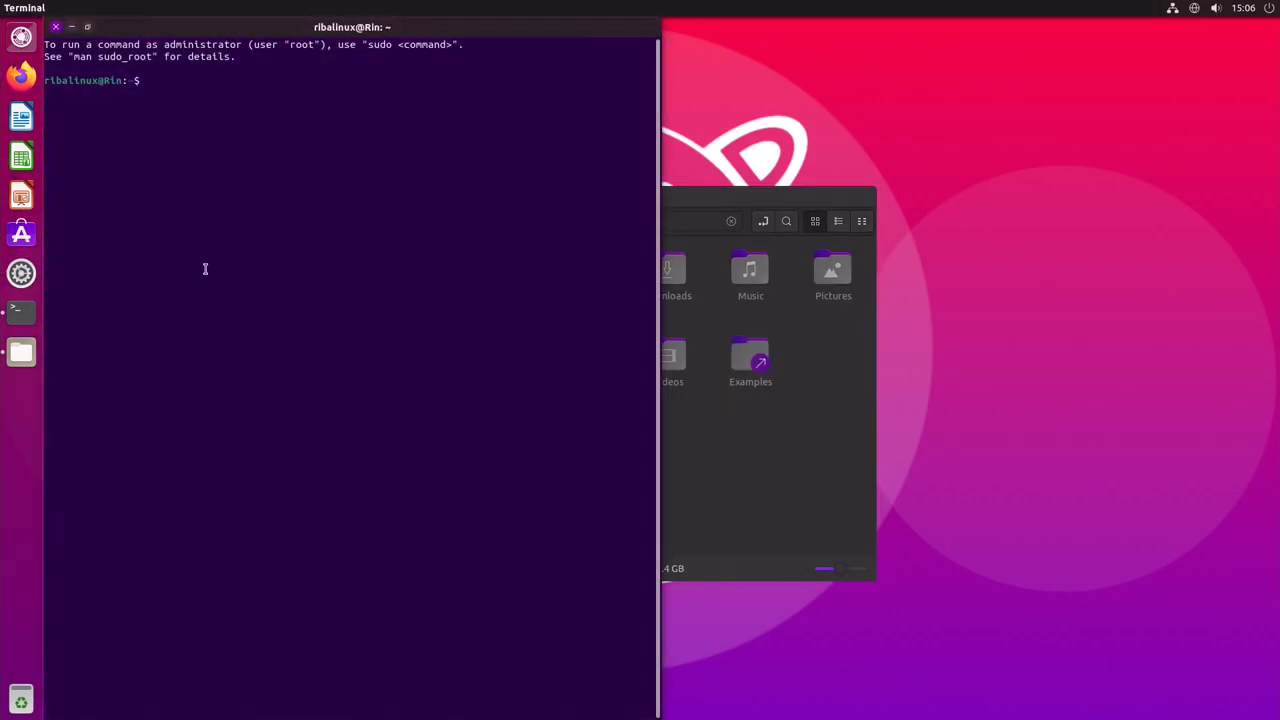
left_click(703, 196)
left_click_drag(703, 196, 1278, 260)
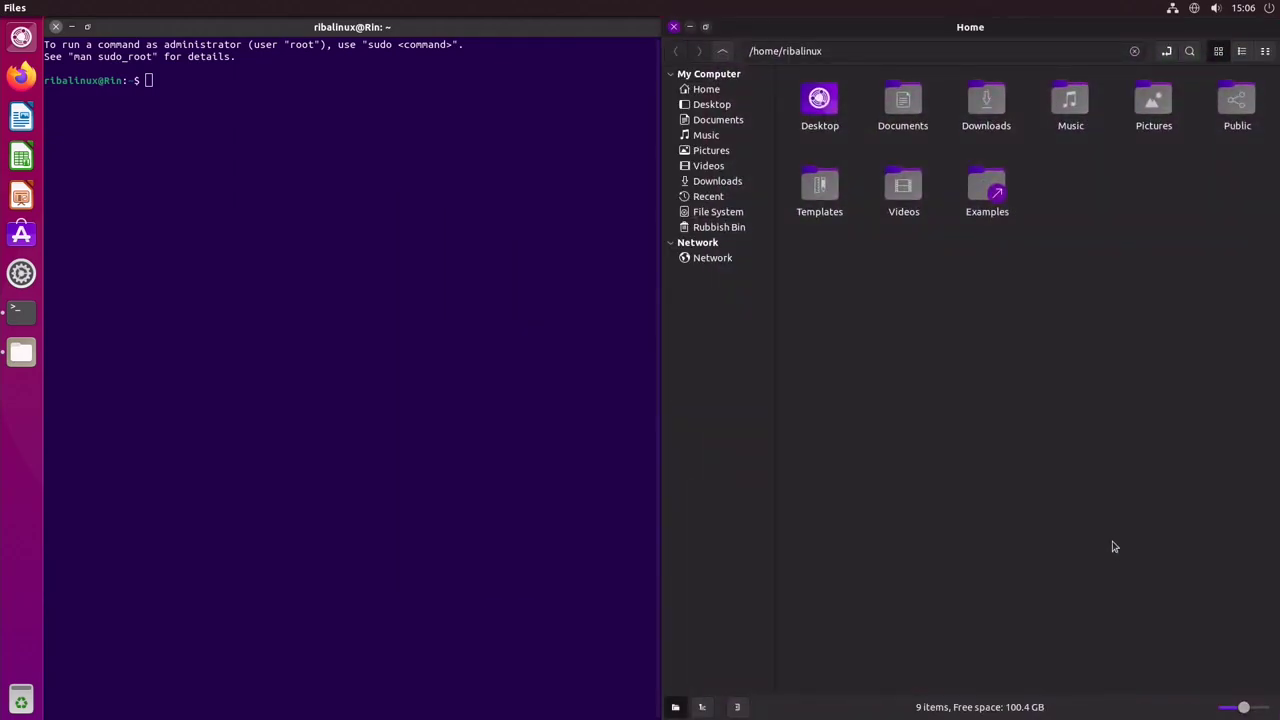
left_click_drag(983, 38, 675, 158)
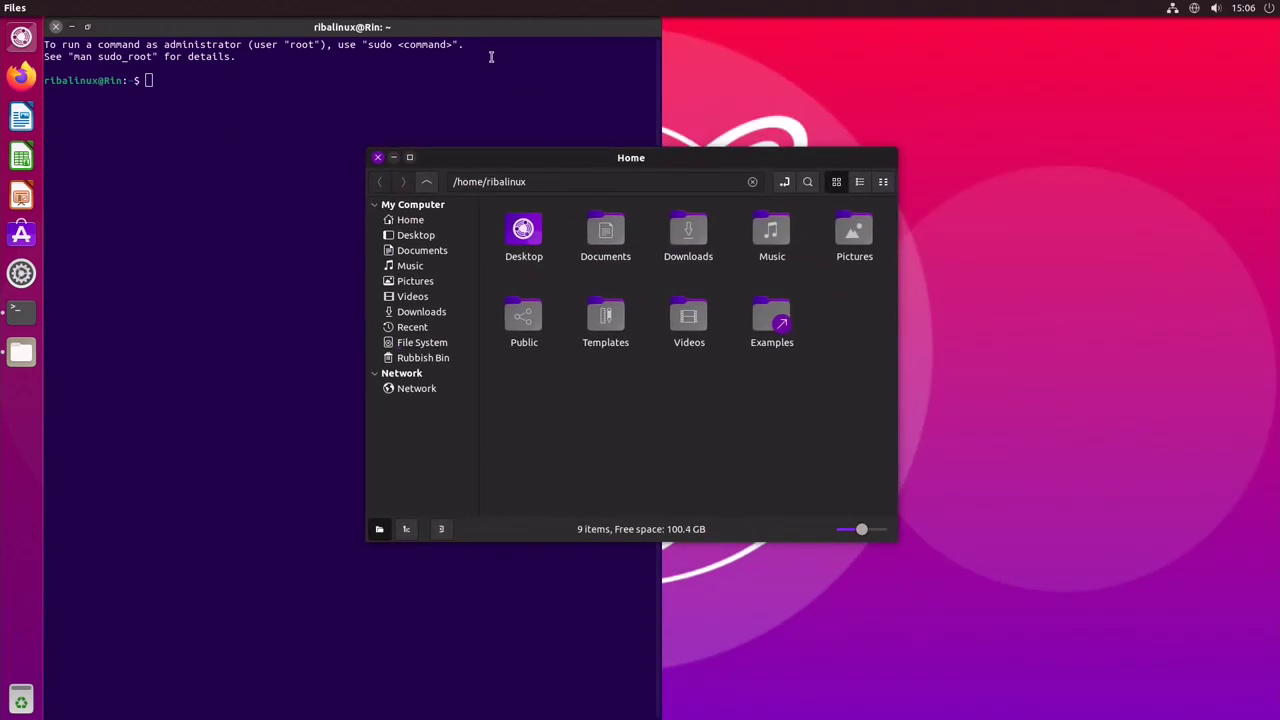
left_click_drag(466, 30, 418, 98)
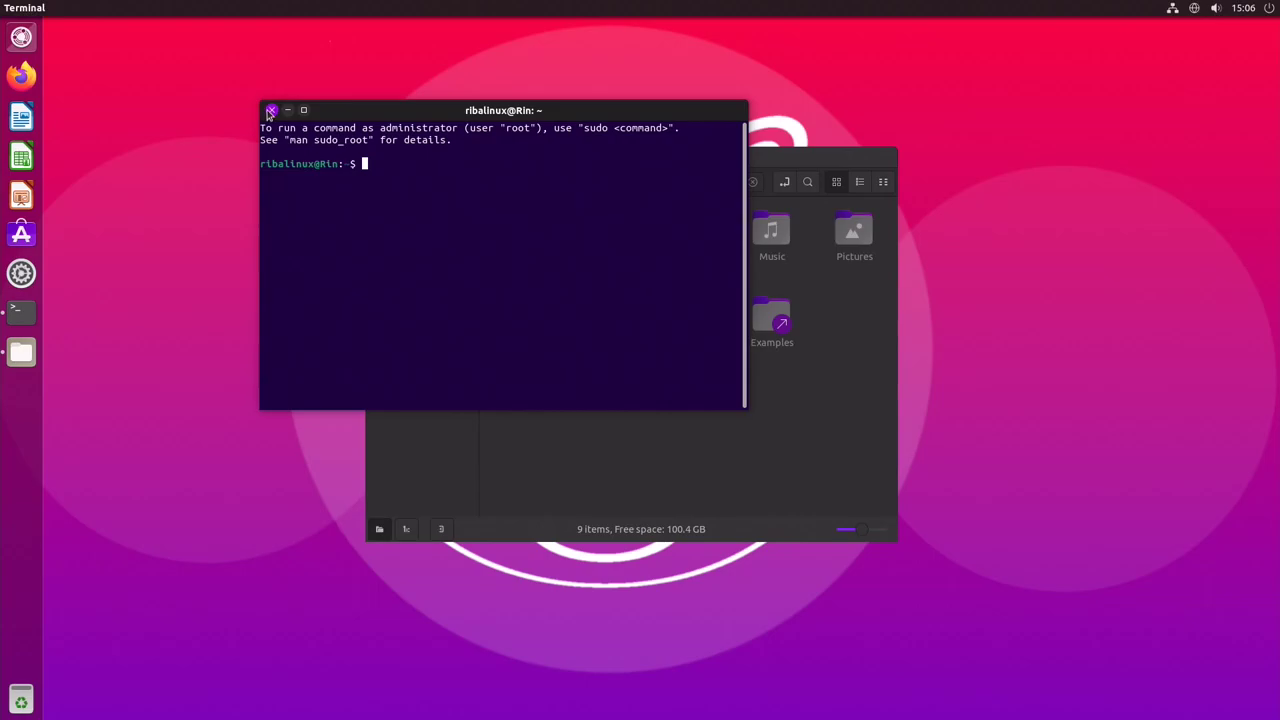
Step: Close Terminal, shrink the Files icons, and try compact, list and icon views
left_click(270, 110)
left_click_drag(676, 158, 496, 147)
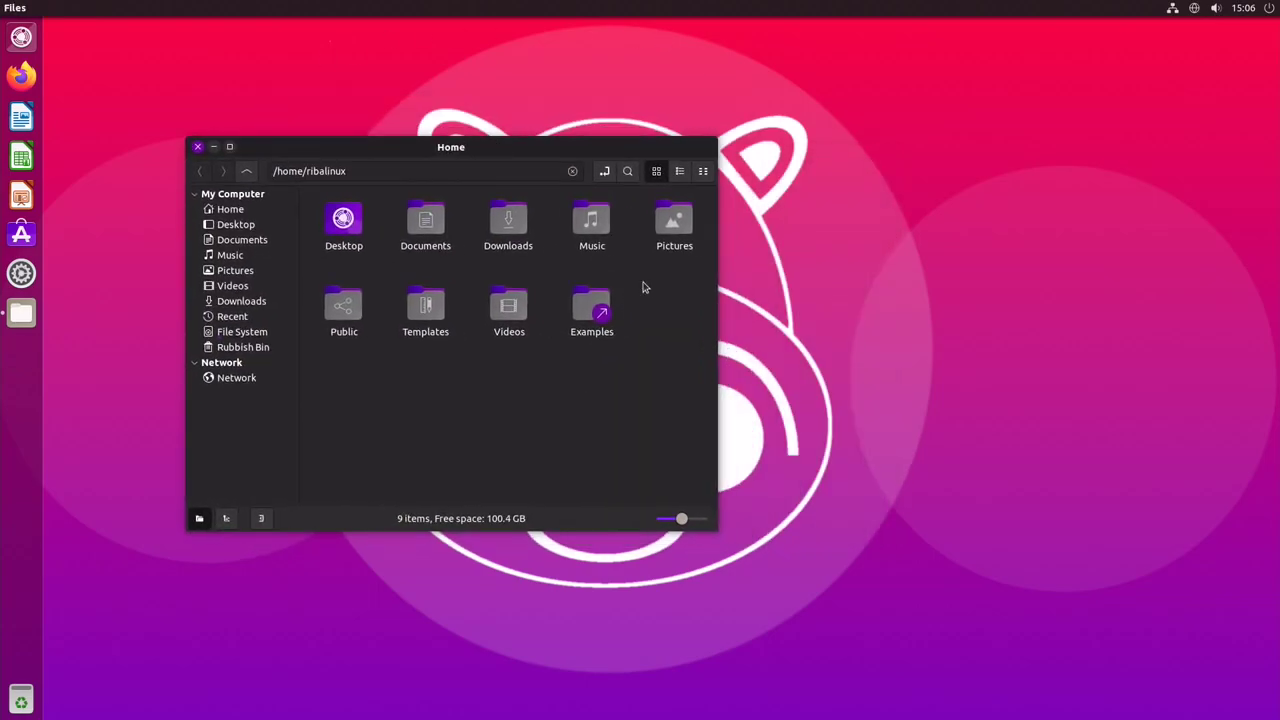
left_click_drag(681, 516, 686, 520)
left_click(703, 171)
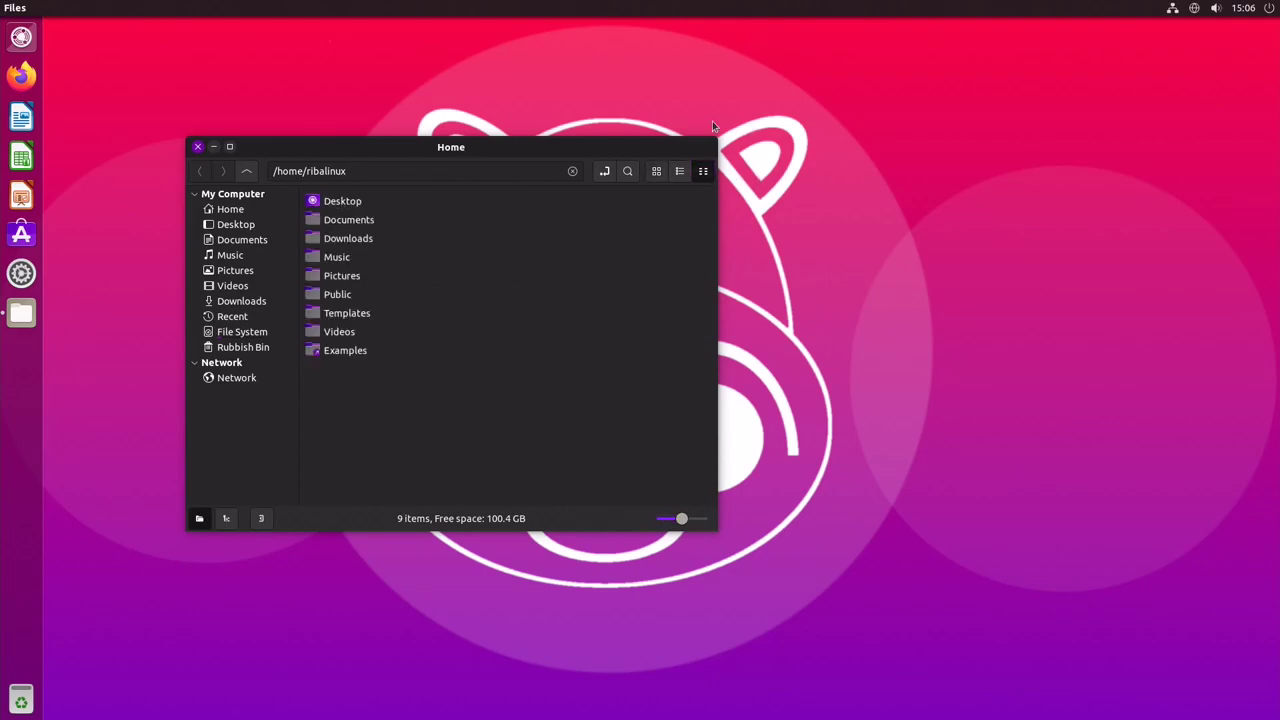
left_click(679, 171)
left_click(656, 171)
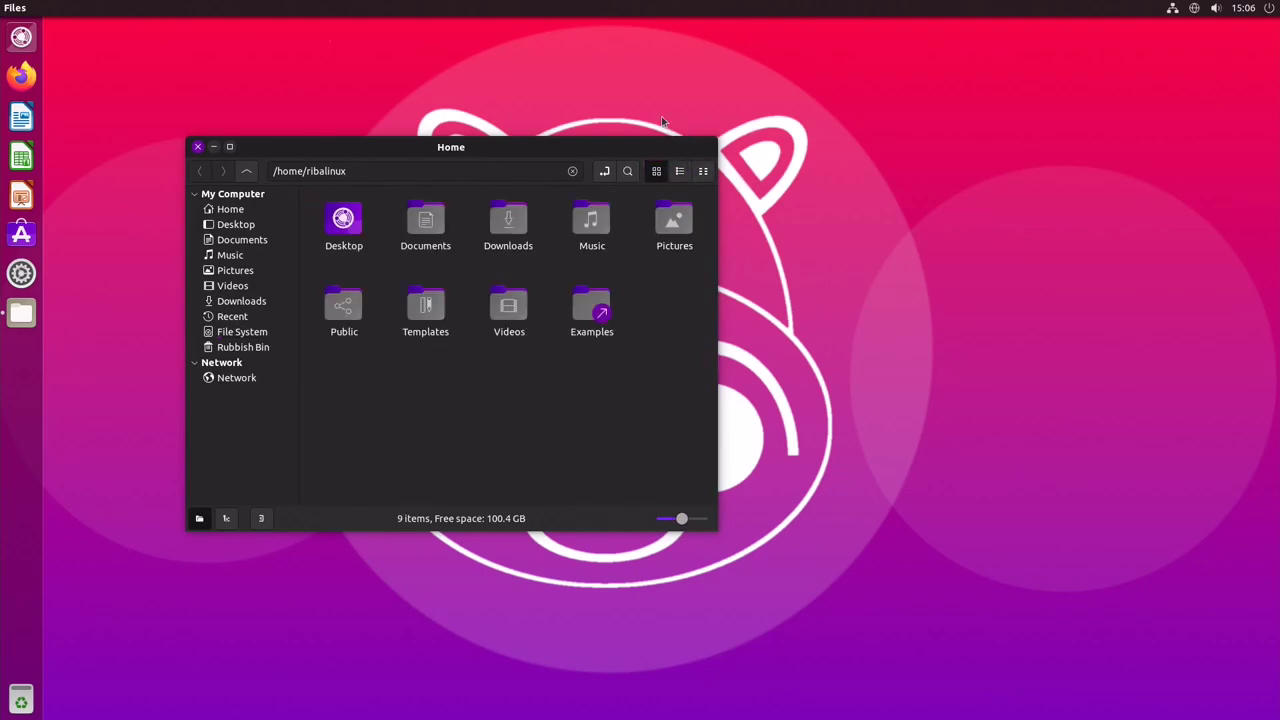
Step: Toggle the search bar, breadcrumb path, and tree, hidden and places sidebar modes
left_click(627, 171)
left_click(627, 171)
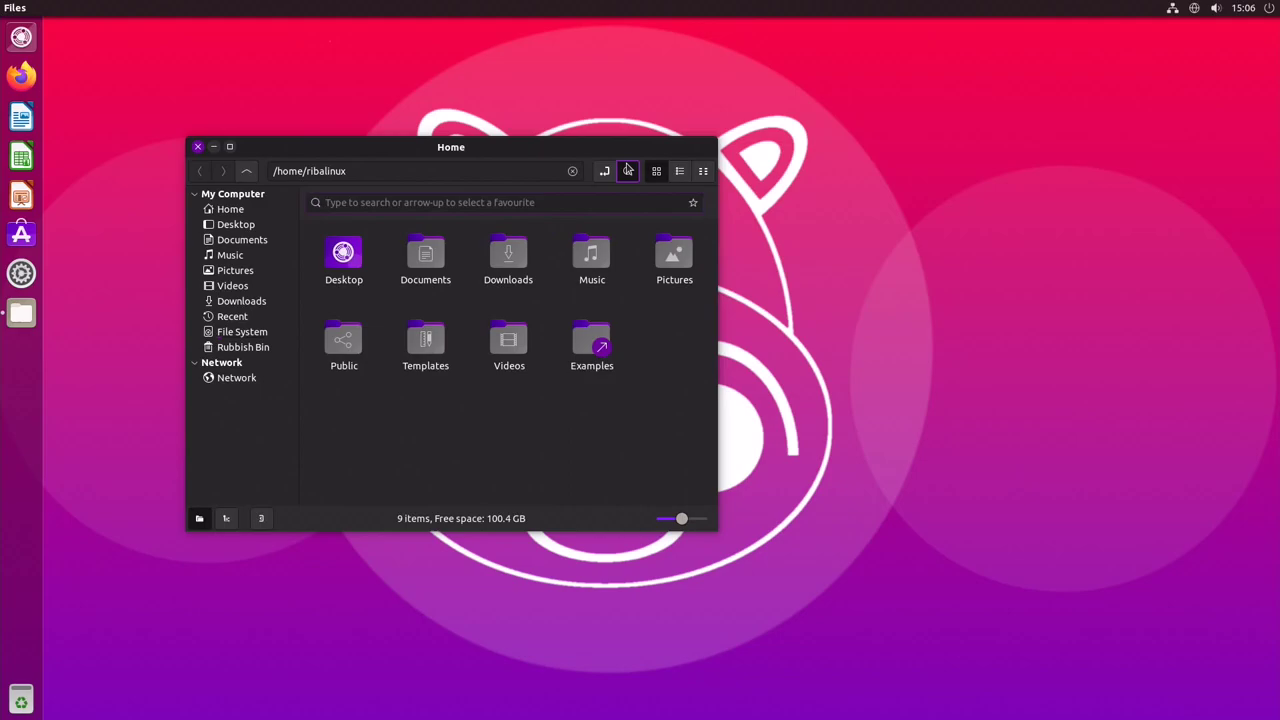
left_click(605, 171)
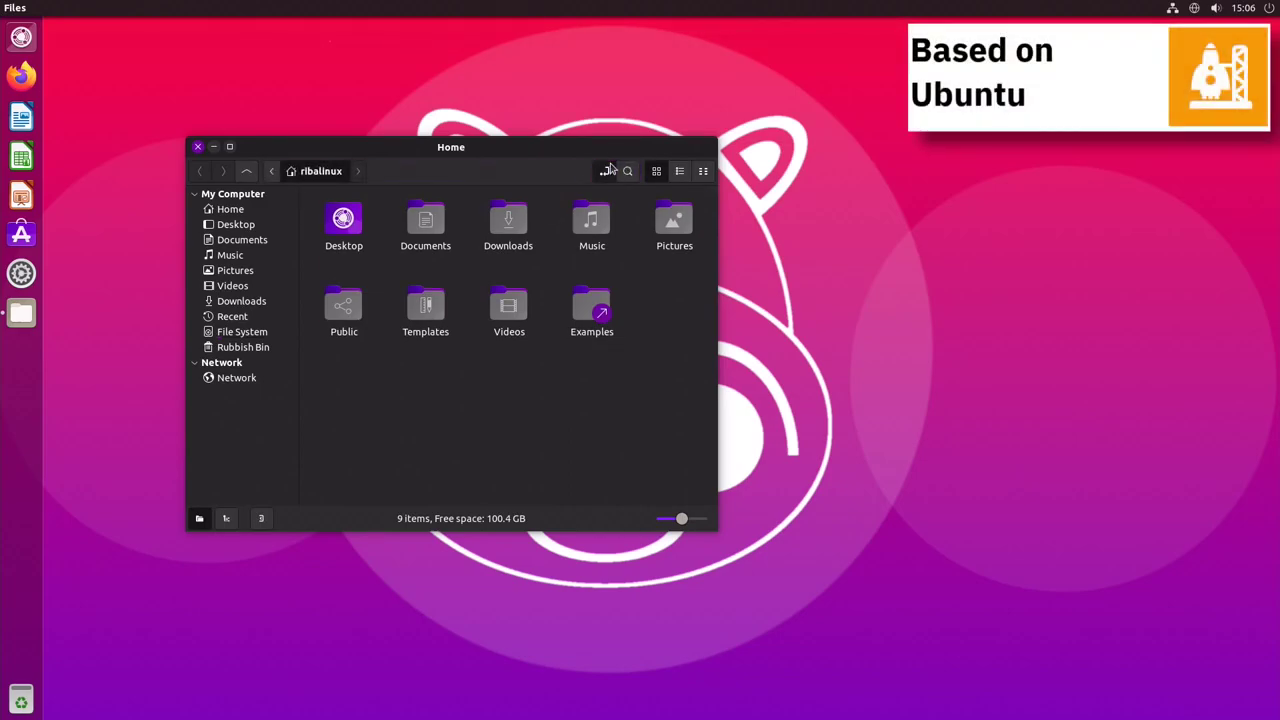
left_click(606, 171)
left_click(222, 518)
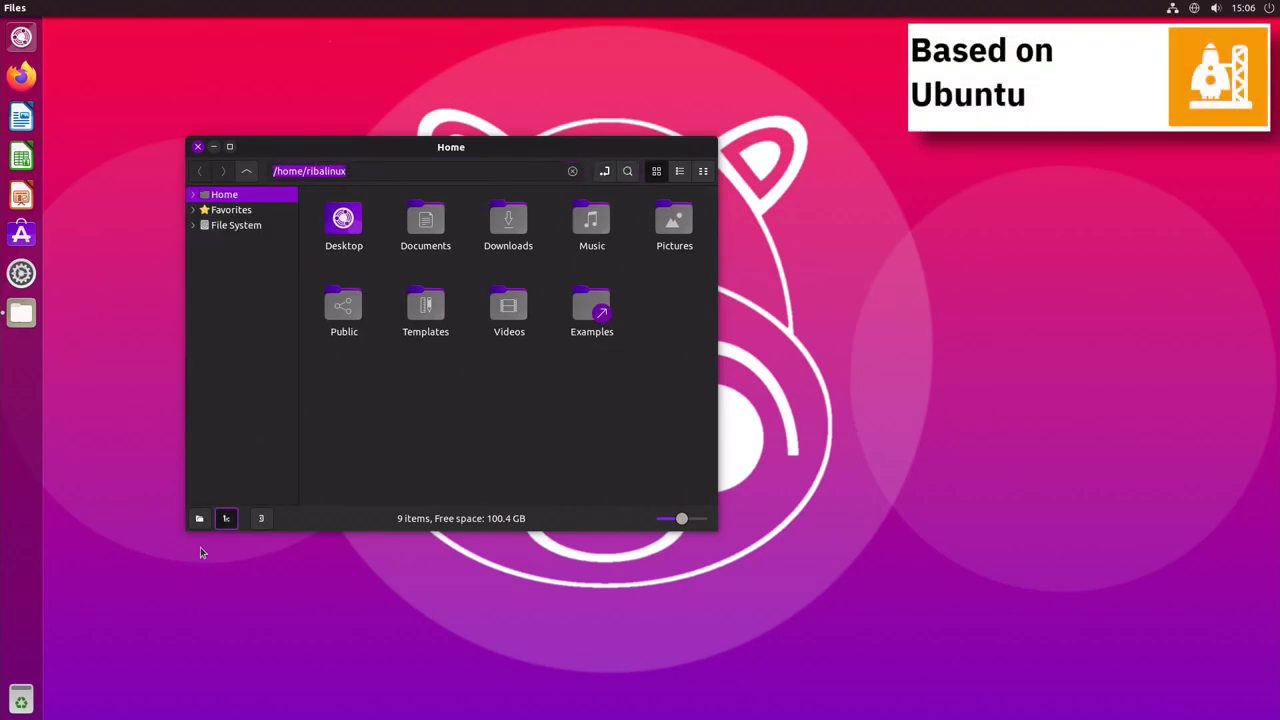
left_click(199, 518)
left_click(261, 518)
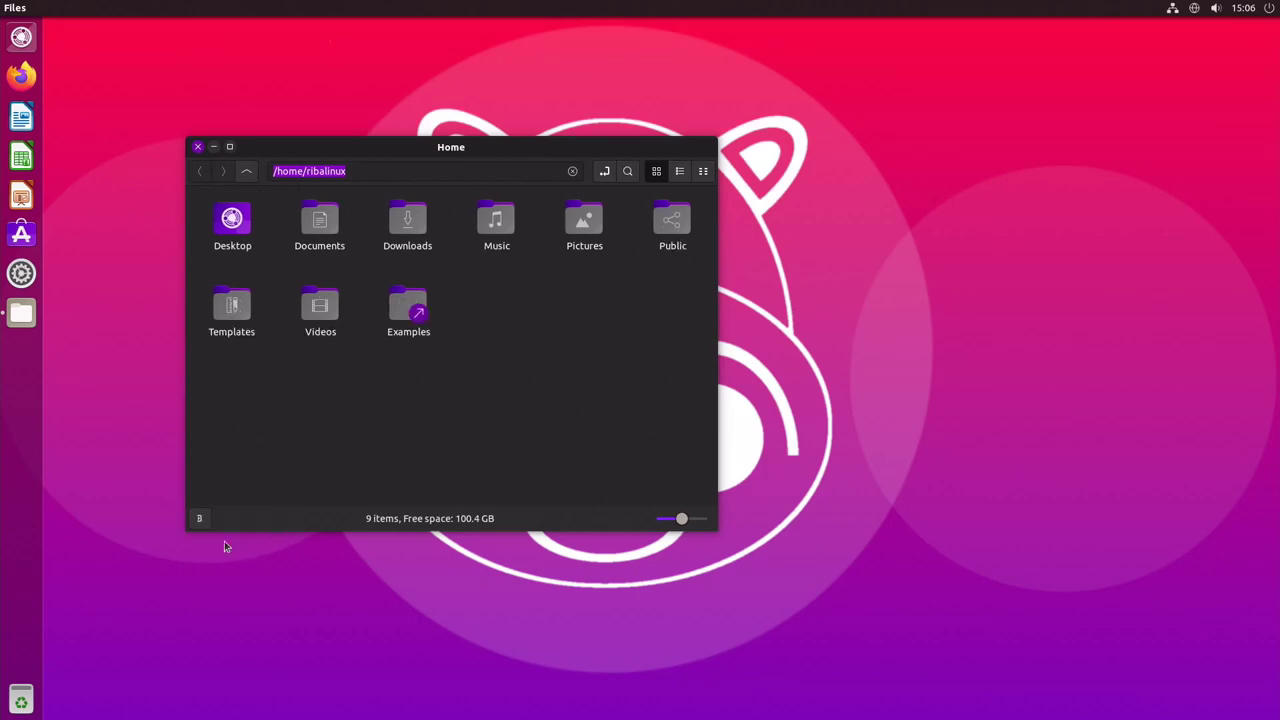
left_click(199, 518)
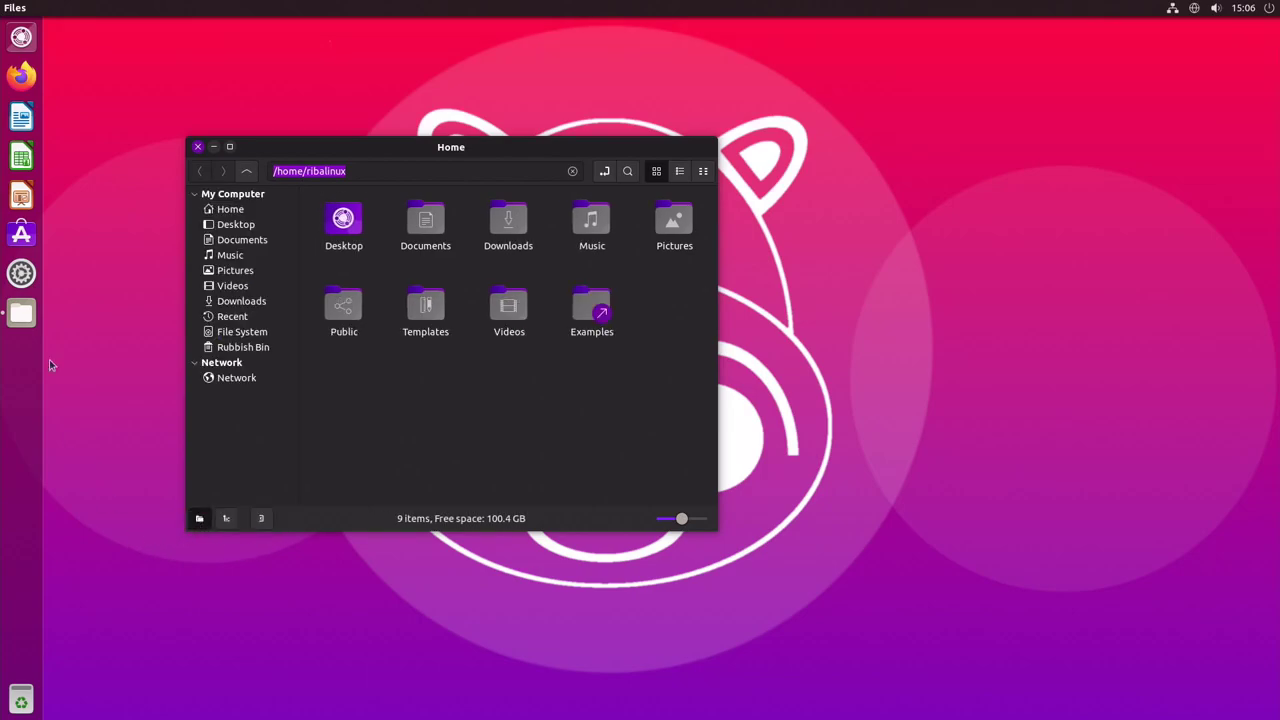
Step: Maximize and restore the Files window, then close it and reopen Home
left_click(229, 146)
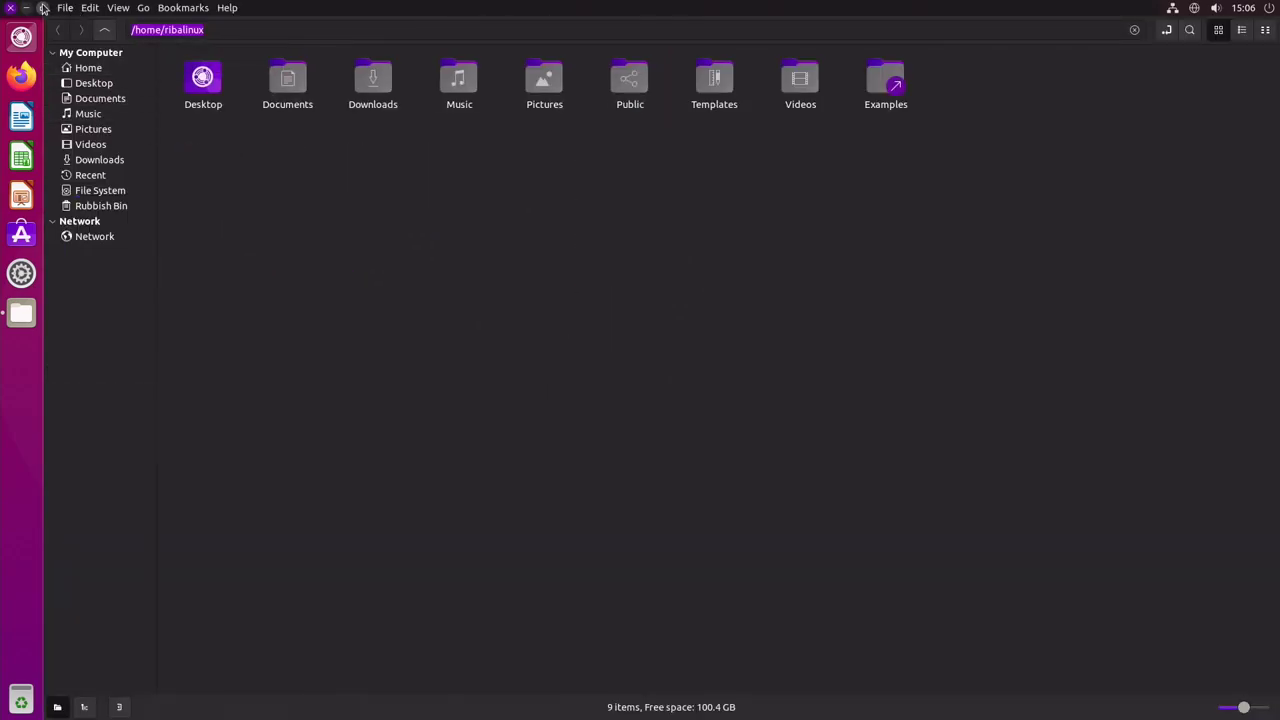
left_click(42, 7)
left_click(198, 146)
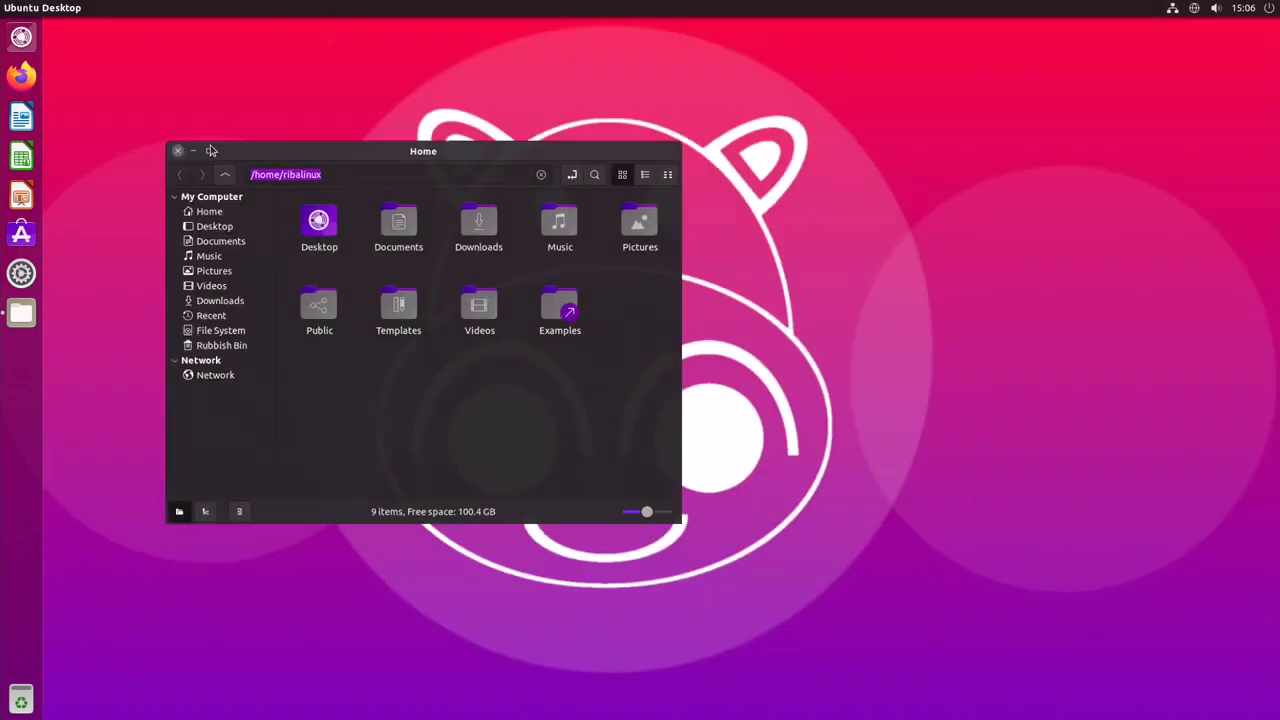
left_click(21, 313)
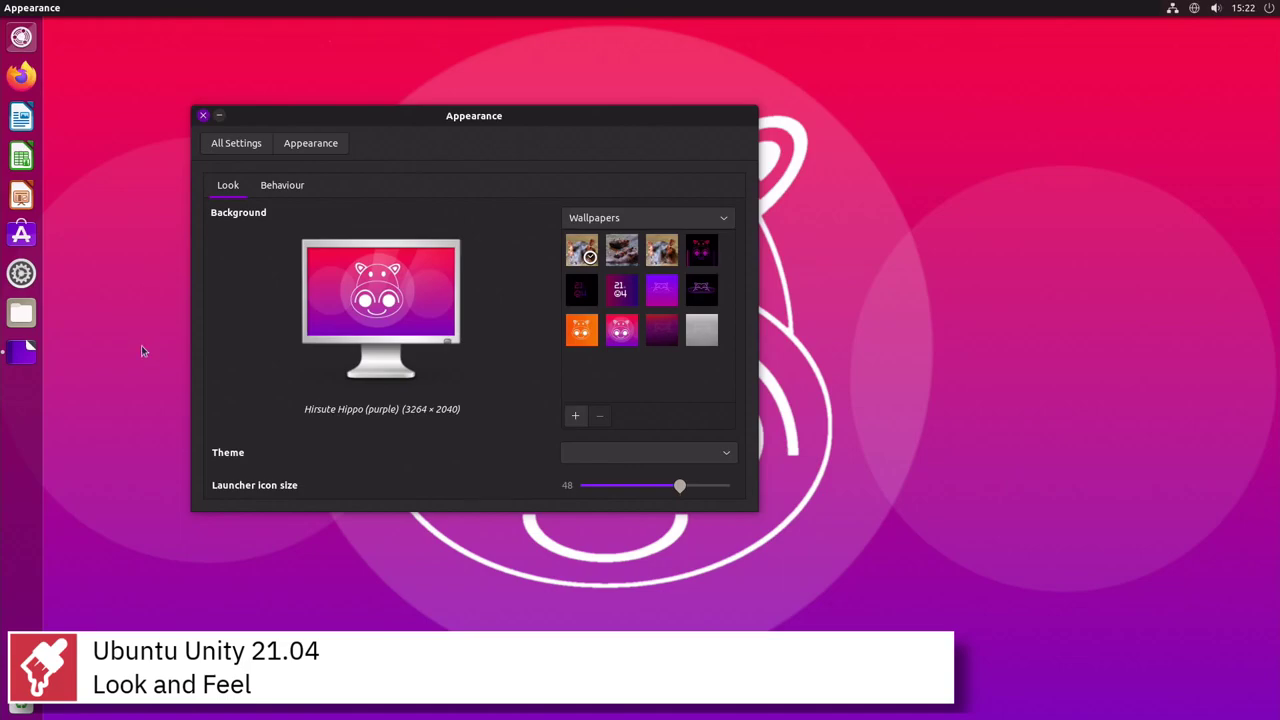
Step: Set launcher icon size to 34 and back to 48, then toggle auto-hide on and off
left_click(637, 488)
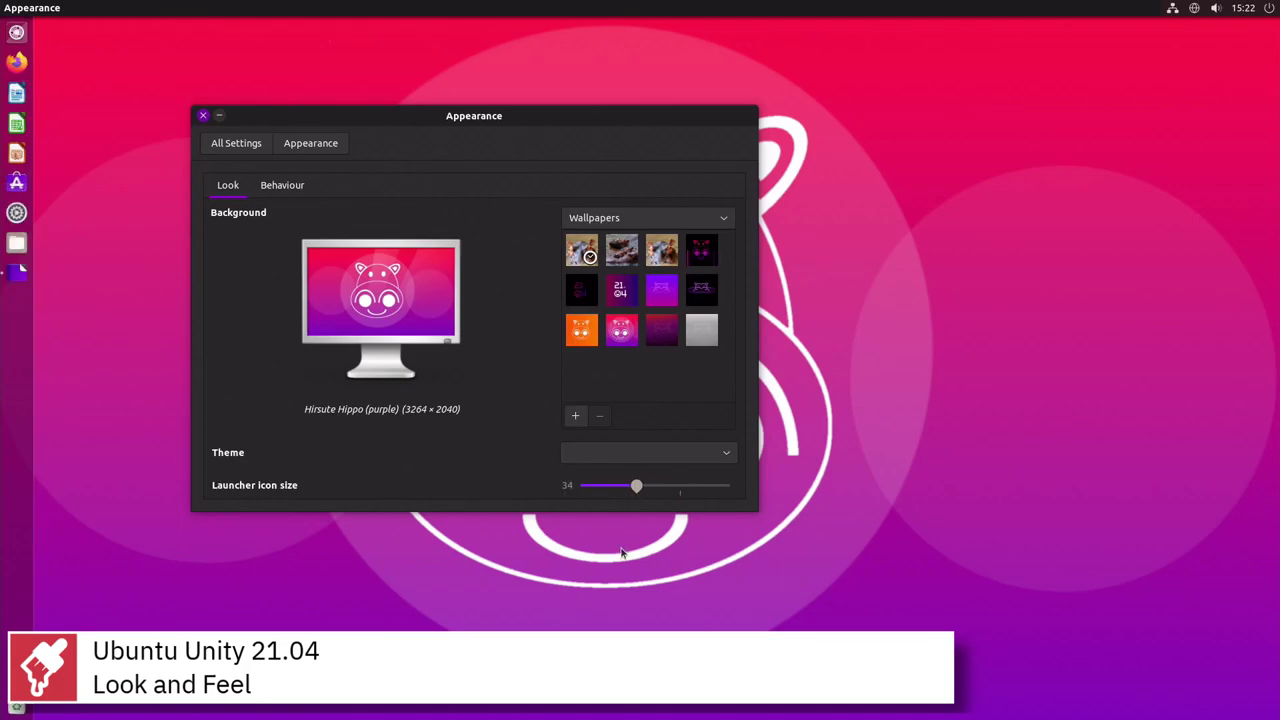
left_click(681, 488)
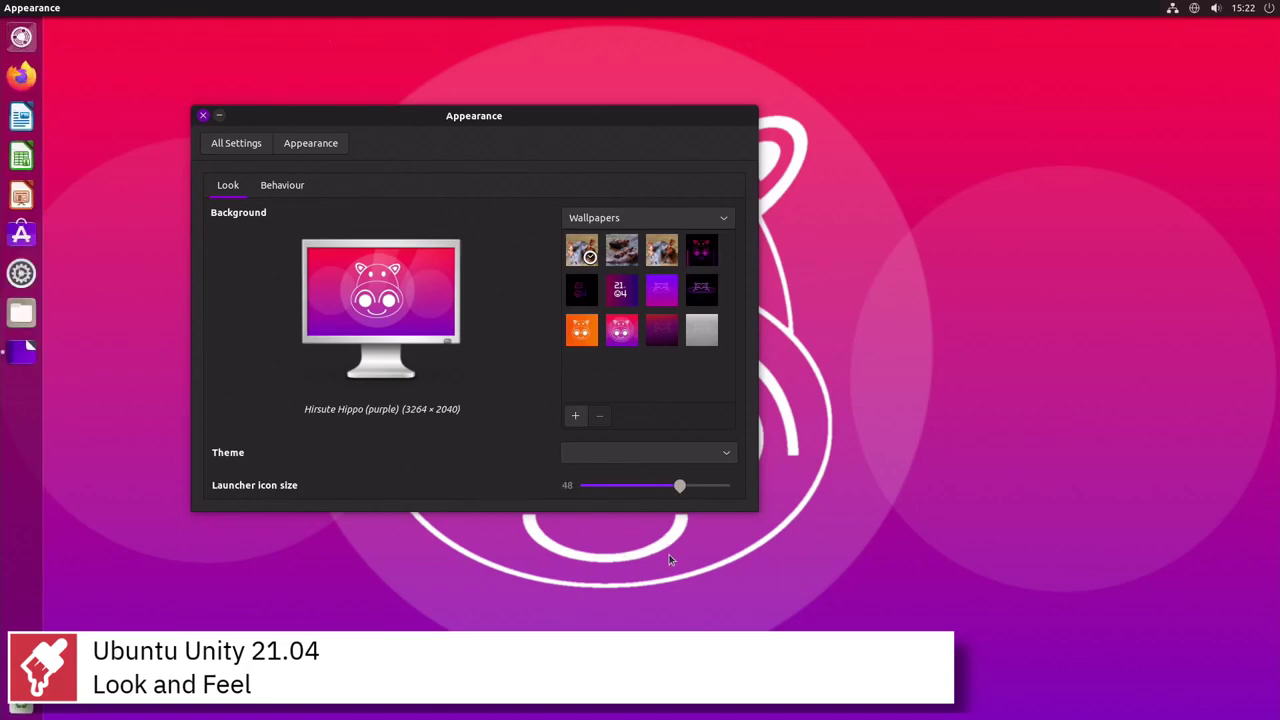
left_click(285, 189)
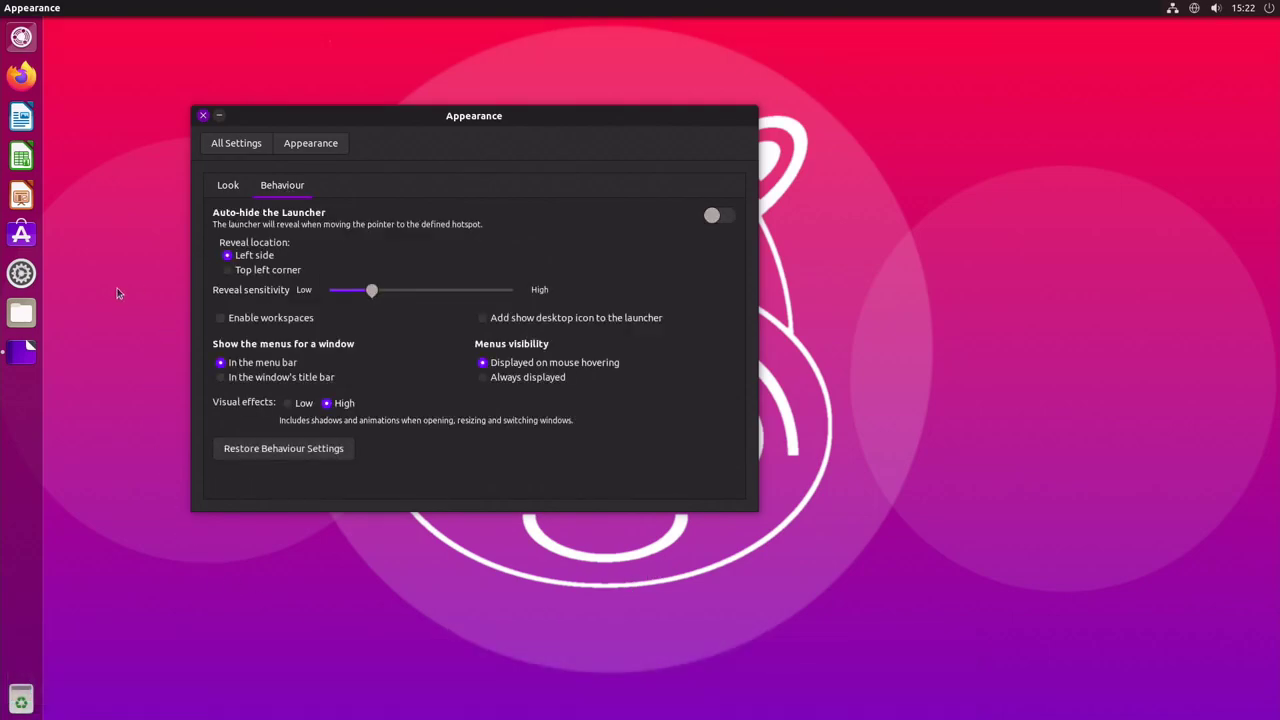
left_click(712, 217)
left_click(716, 218)
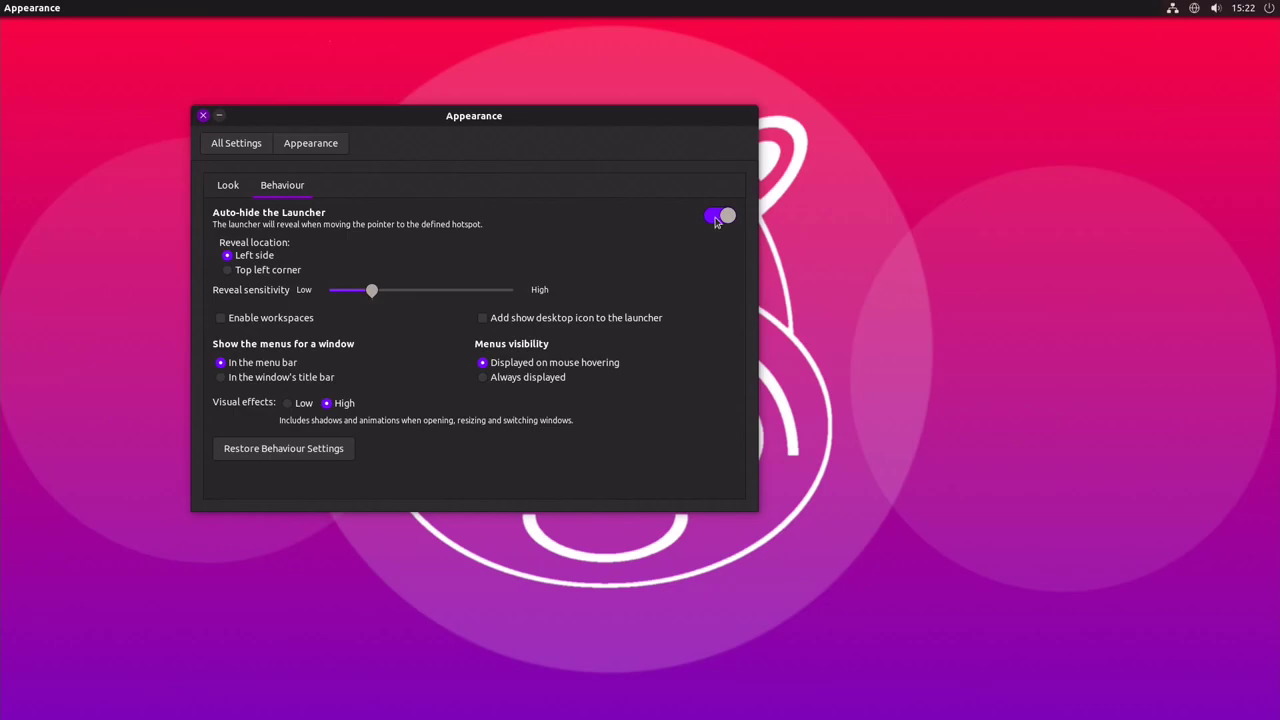
Step: Enable workspaces, view the four-workspace overview, return to the first, then disable them
left_click(220, 318)
left_click(20, 396)
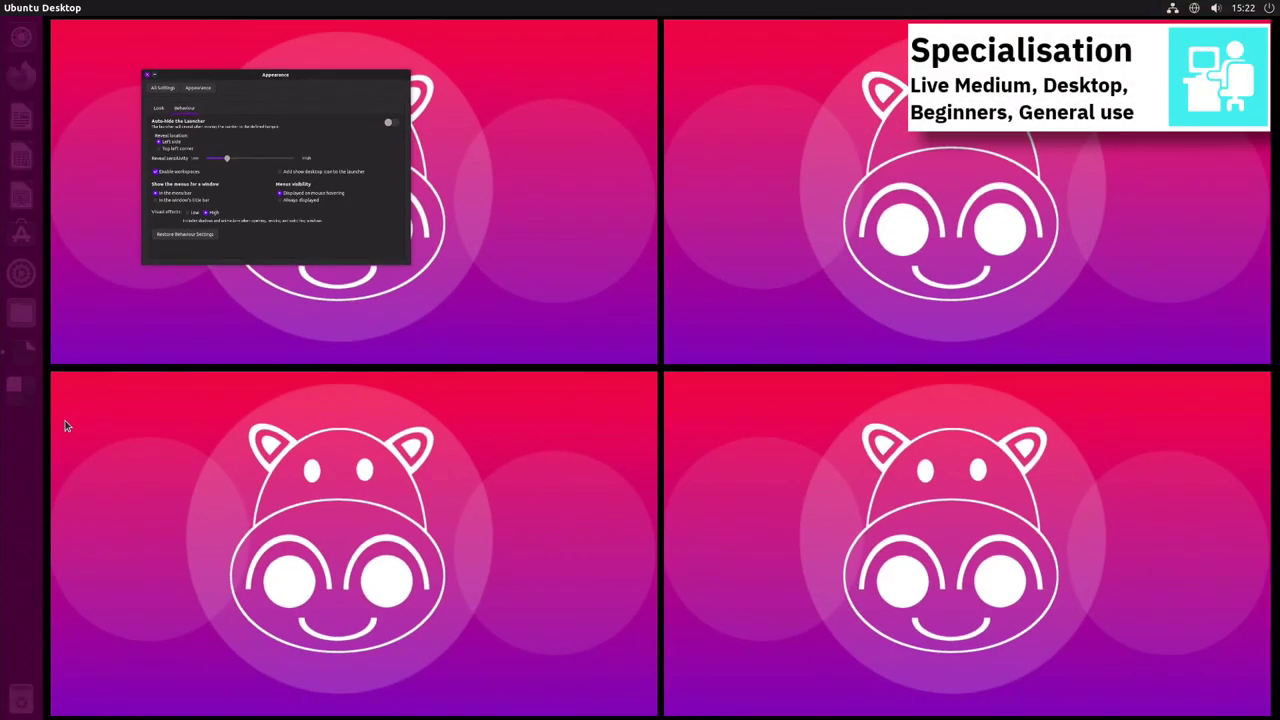
left_click(91, 337)
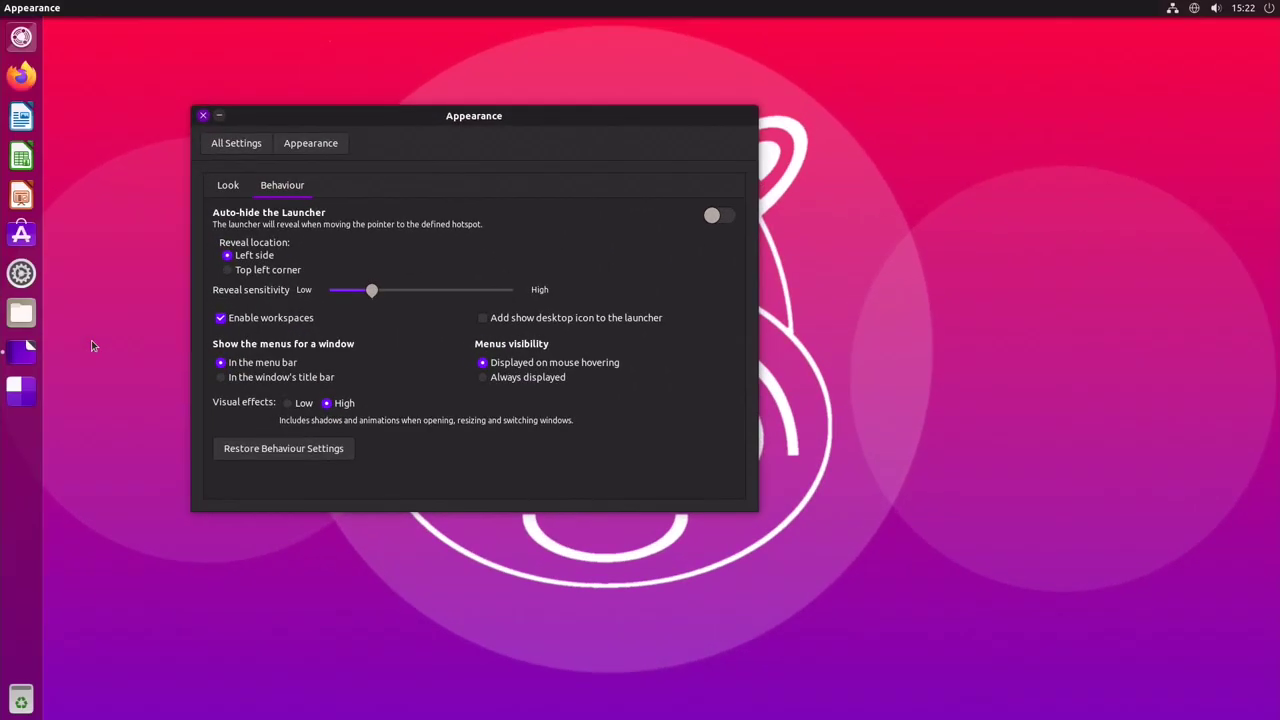
left_click(206, 323)
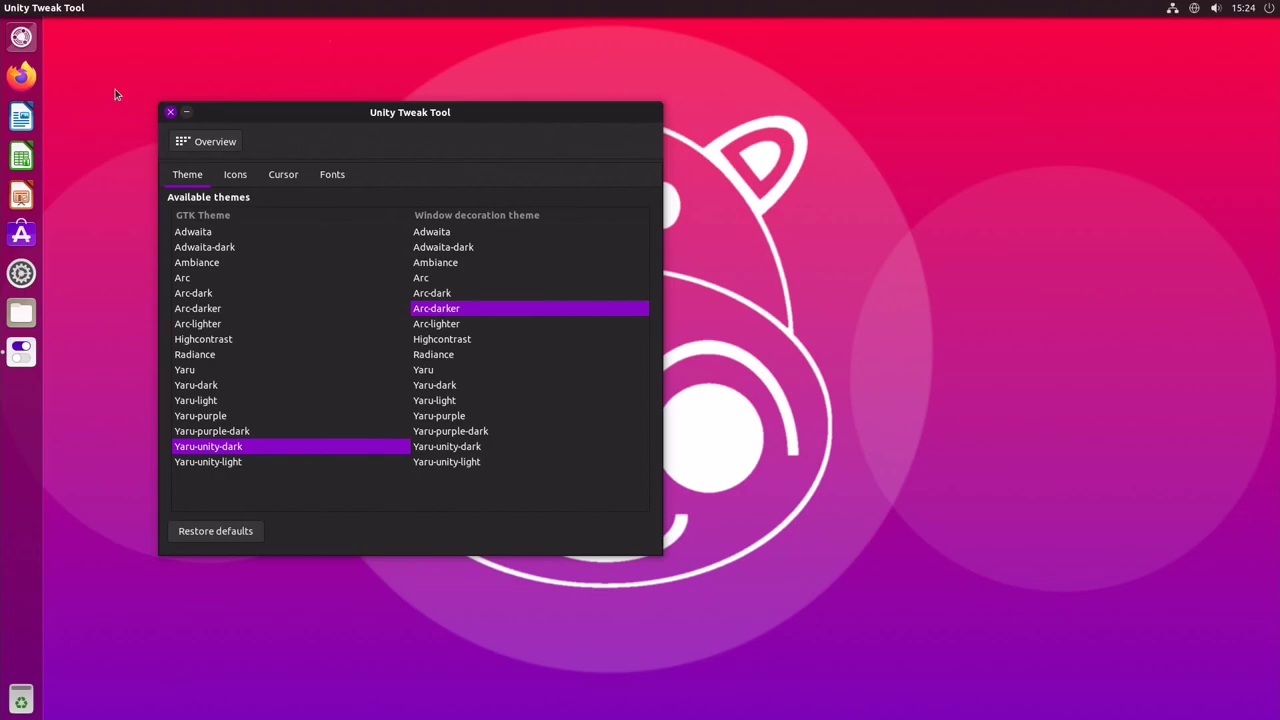
Step: Browse the Icons and Cursor theme lists in Unity Tweak Tool, ending on Fonts
left_click(245, 171)
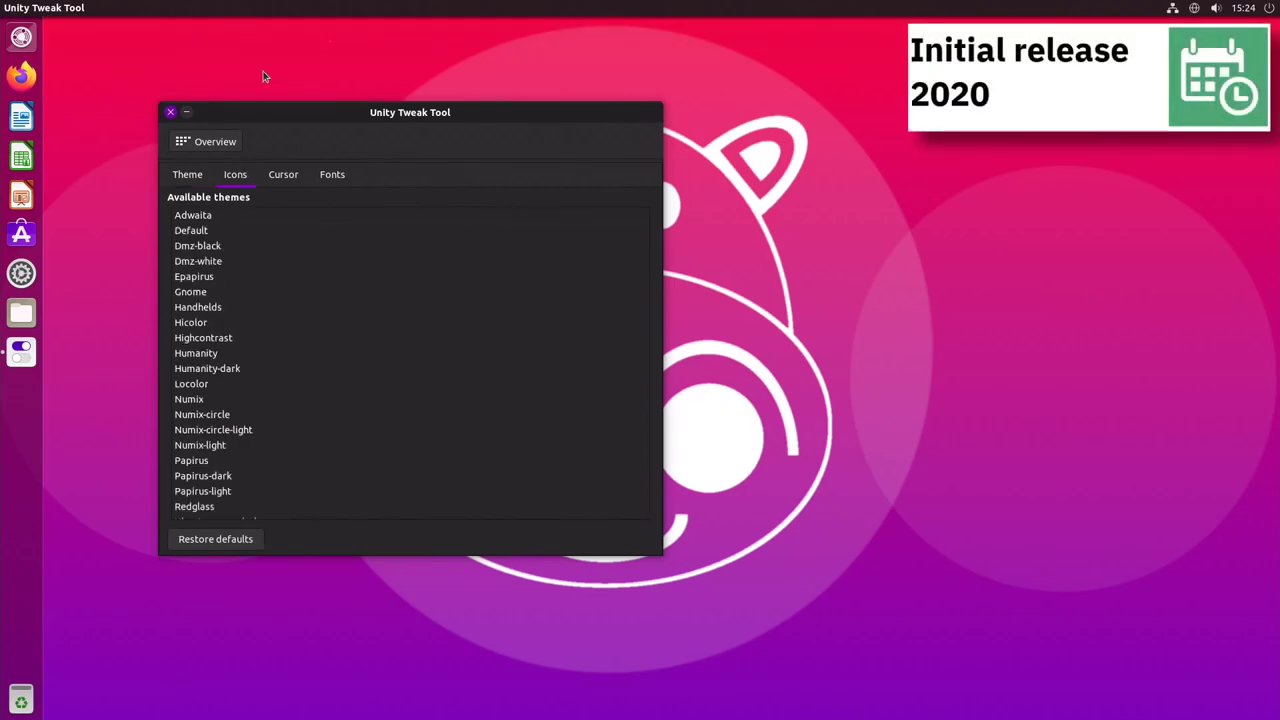
left_click(296, 173)
left_click(335, 174)
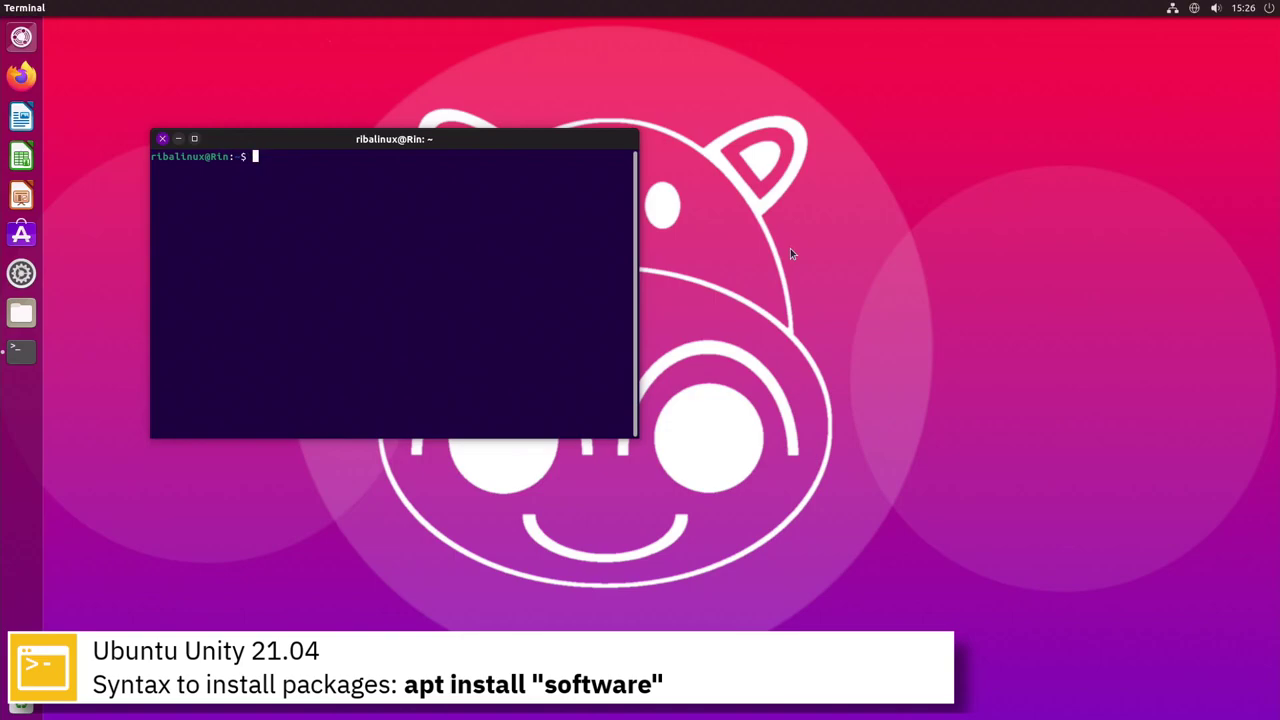
Step: Install Midnight Commander with 'sudo apt install mc', confirming with y
type("sudo apt install mc")
key("Return")
type("y")
key("Return")
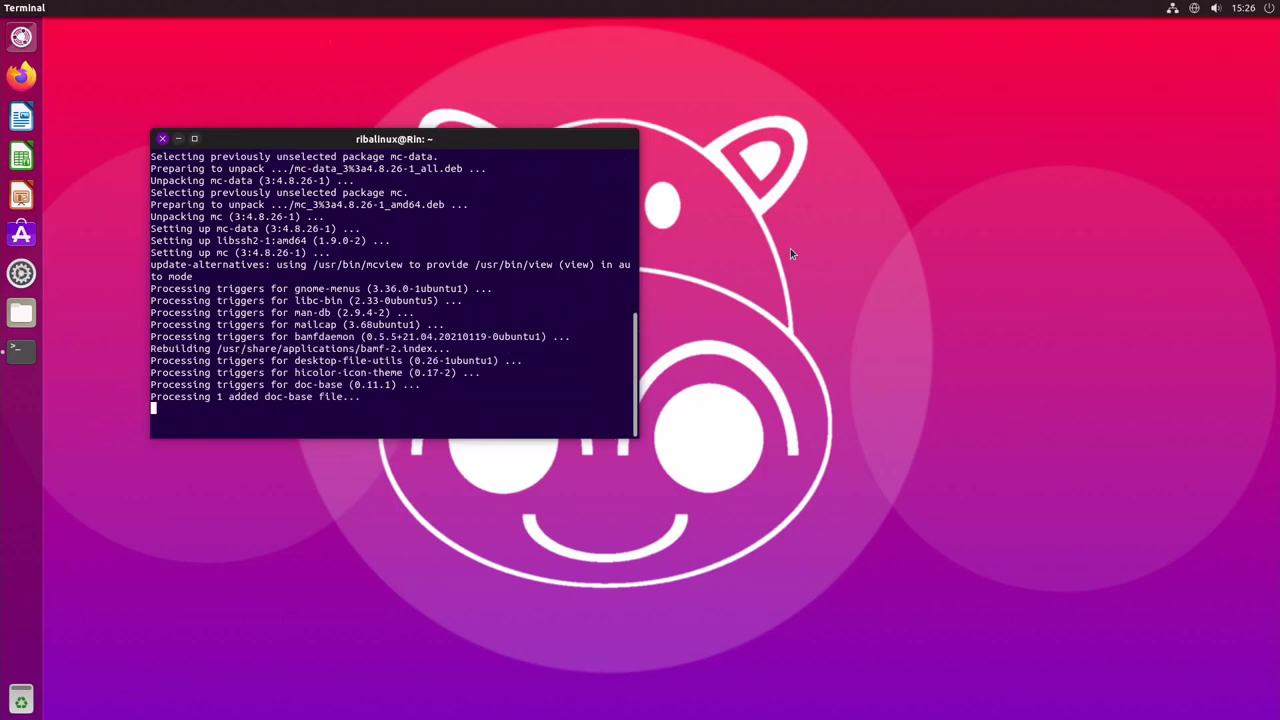
Step: Clear the terminal, run 'sudo snap install spotify', then print kernel information
key("ctrl+l")
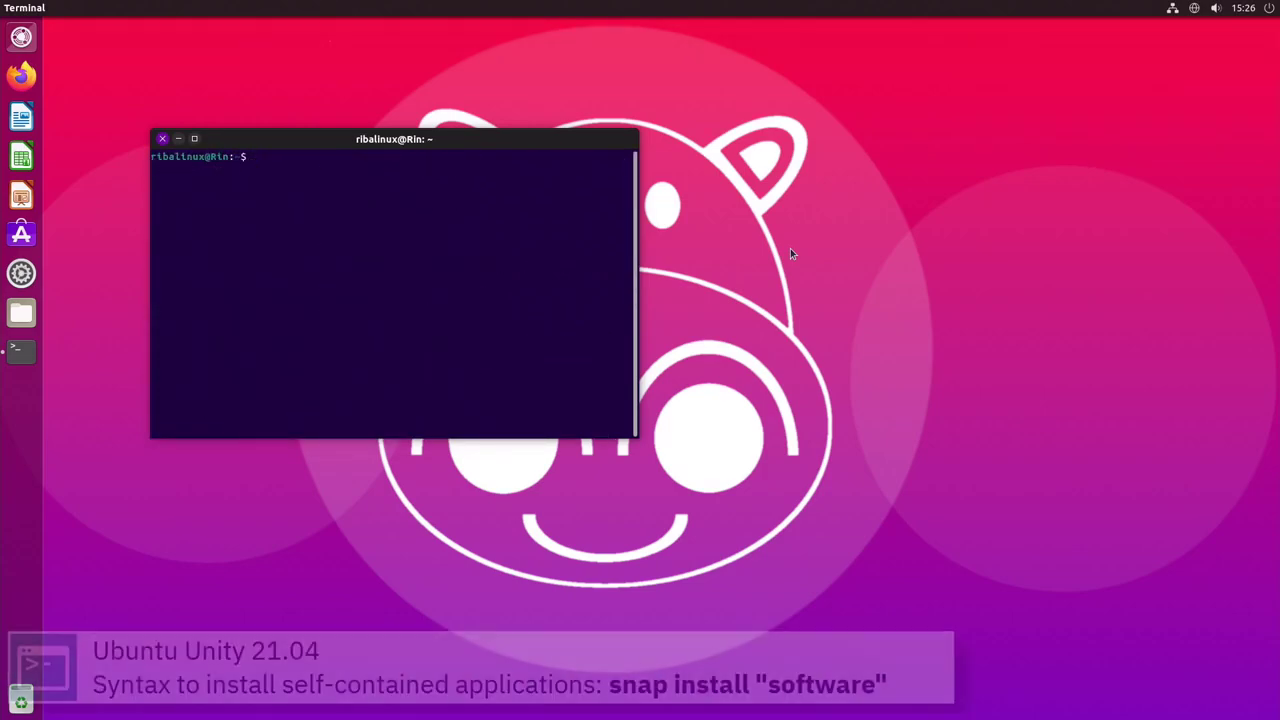
type("sudo snap install")
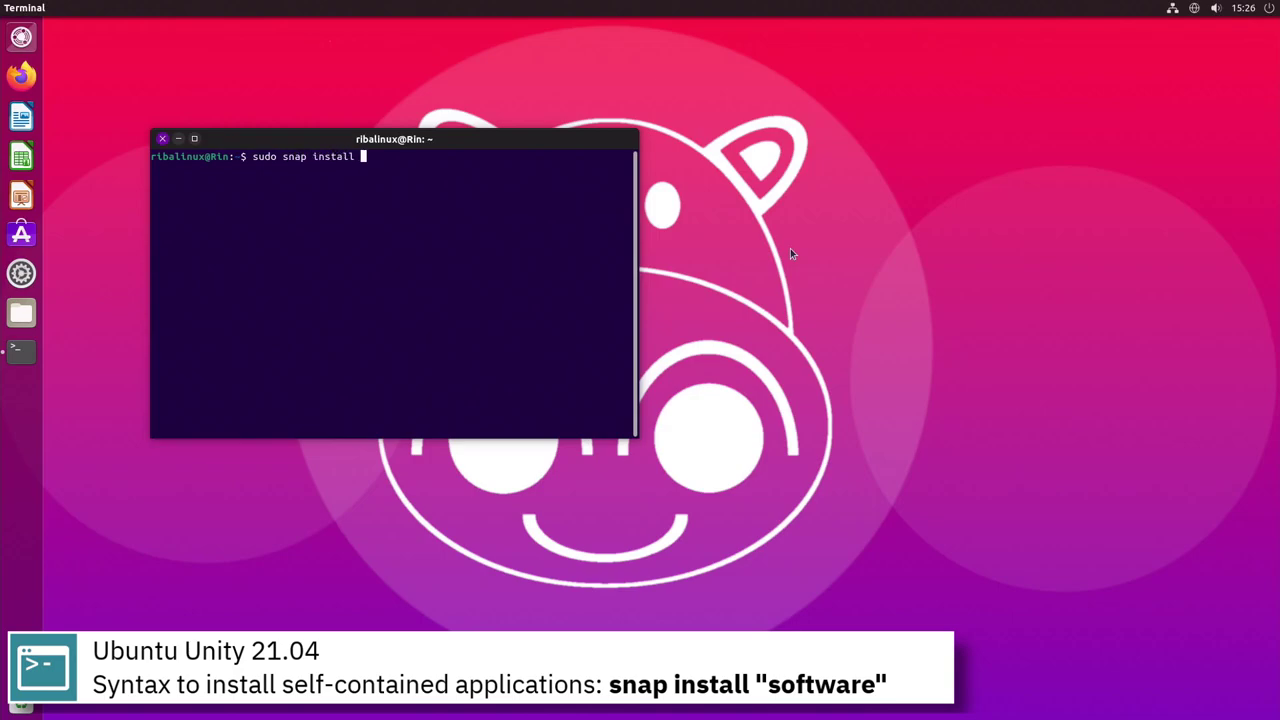
type(" spotify")
key("Return")
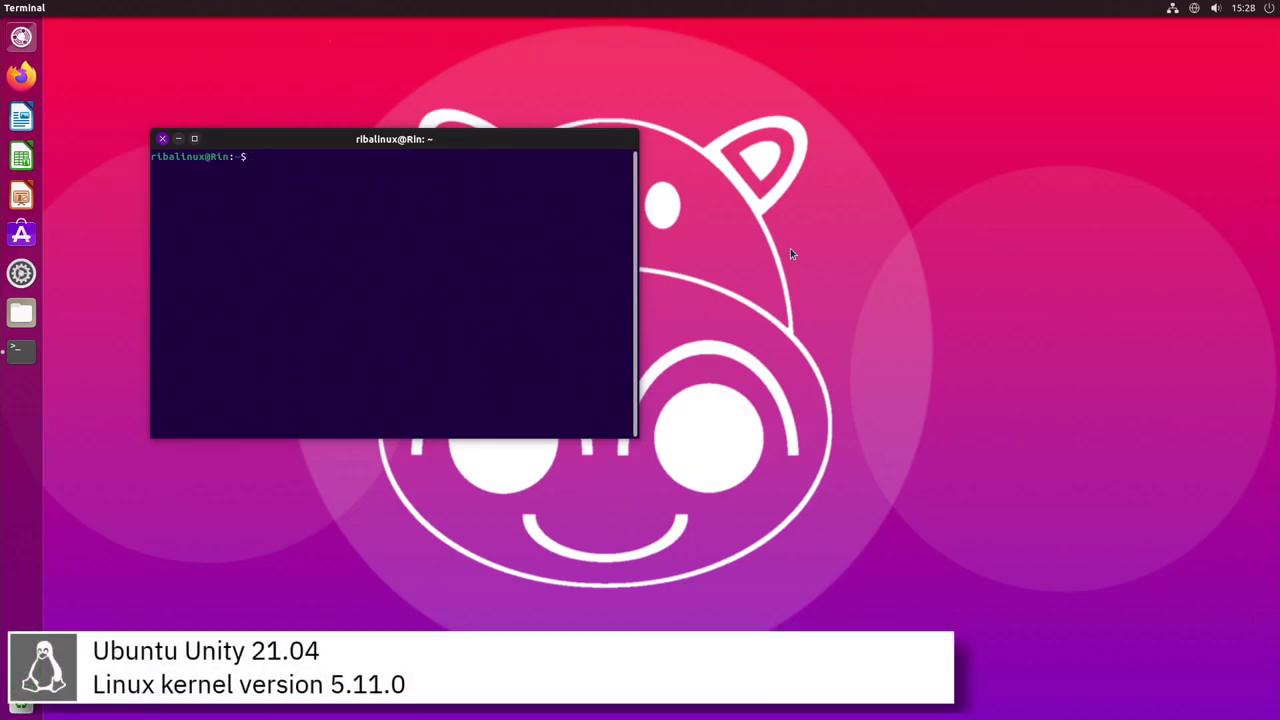
type("name -a")
key("Return")
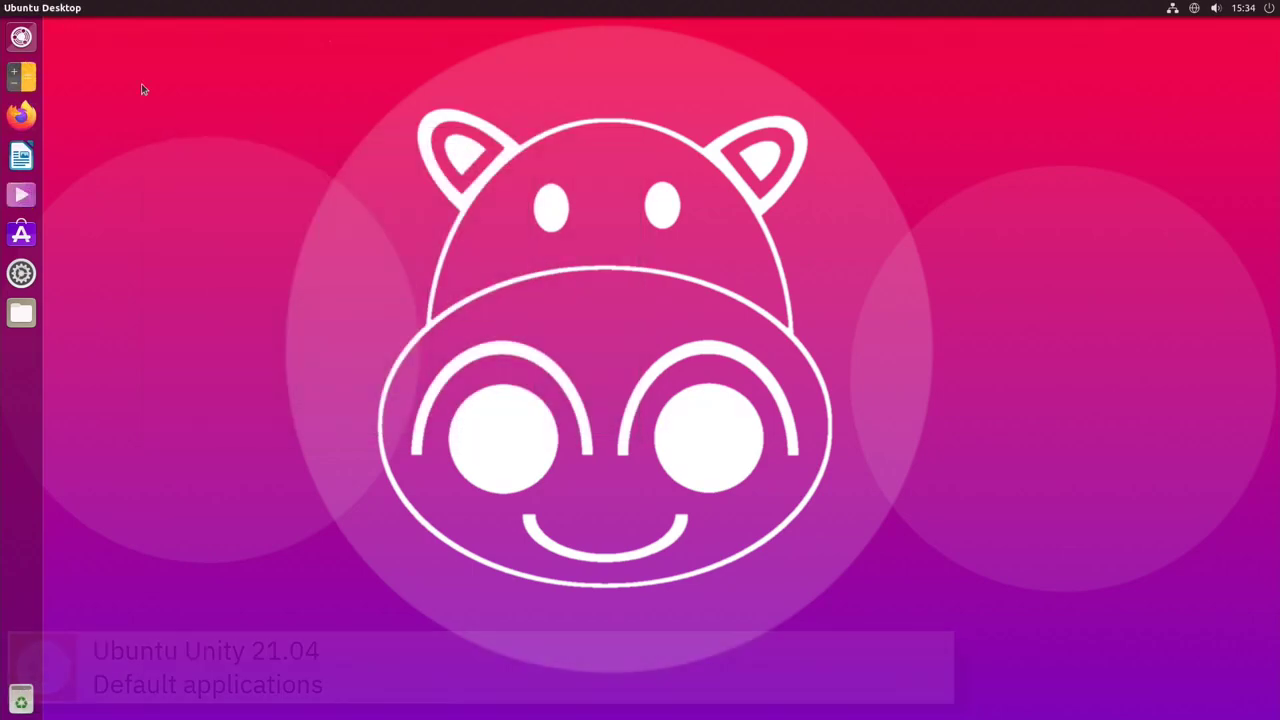
left_click(21, 38)
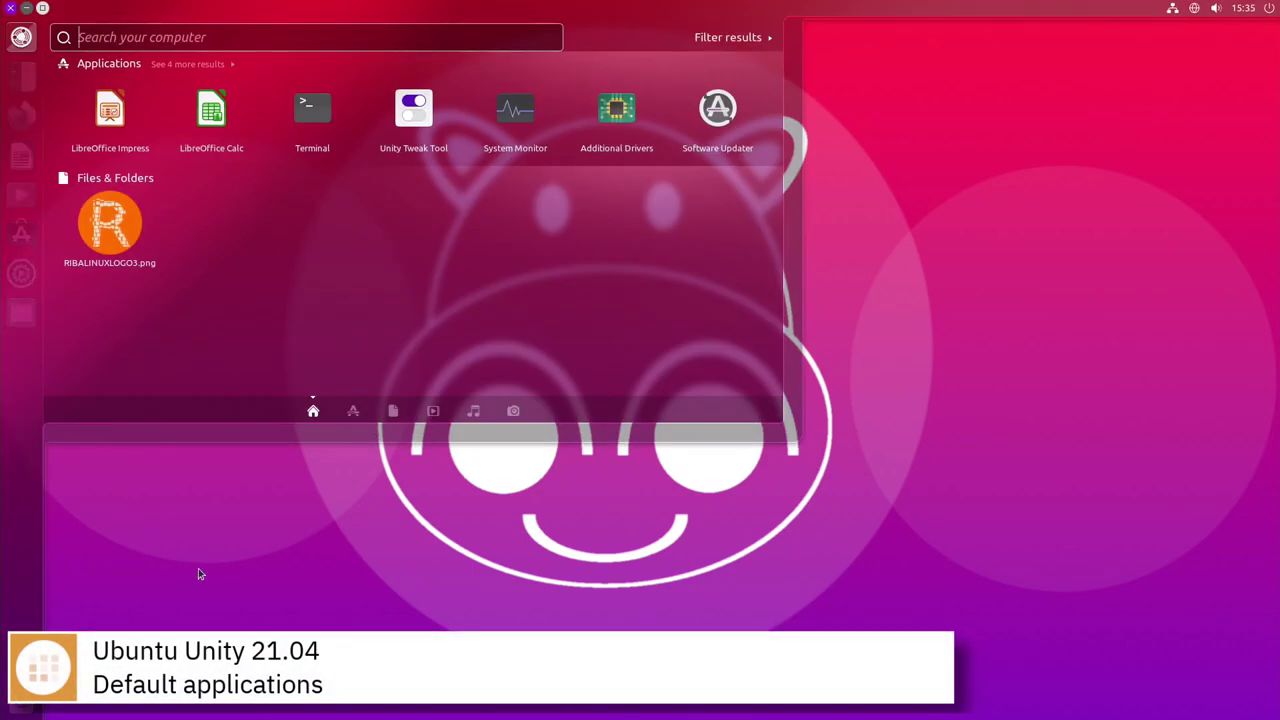
left_click(353, 410)
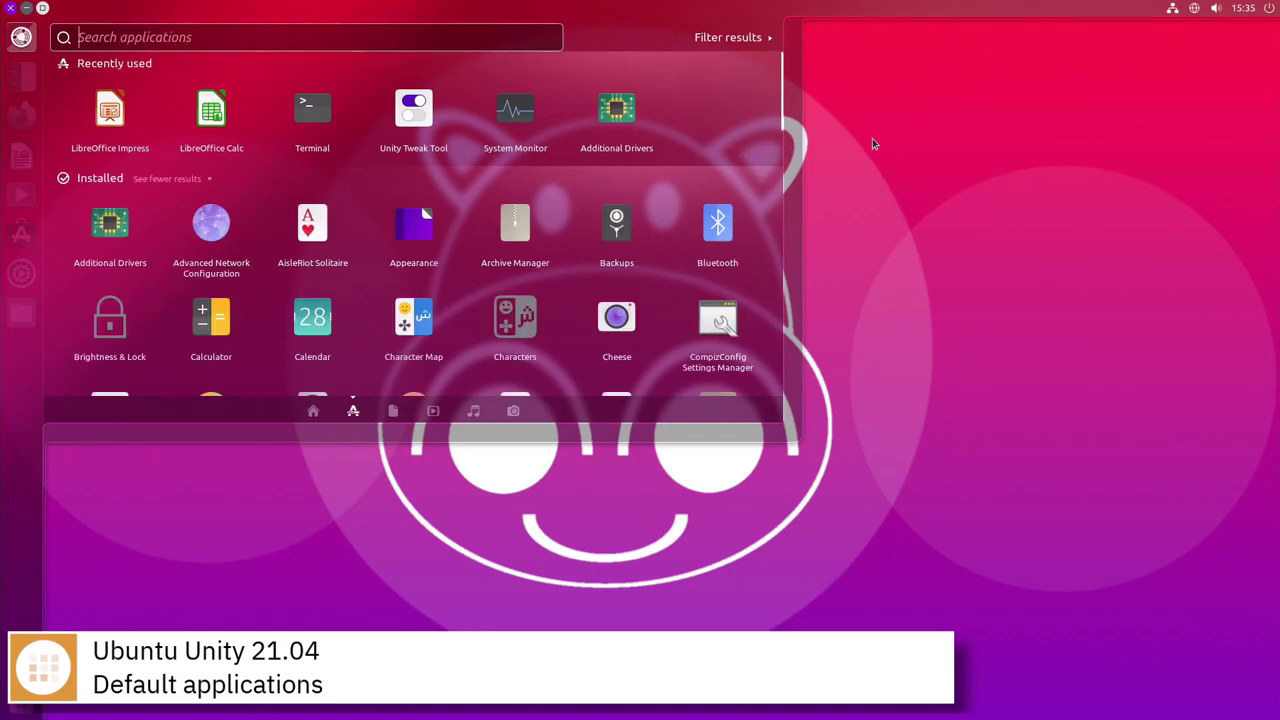
mouse_move(785, 218)
scroll(784, 227, "down", 5)
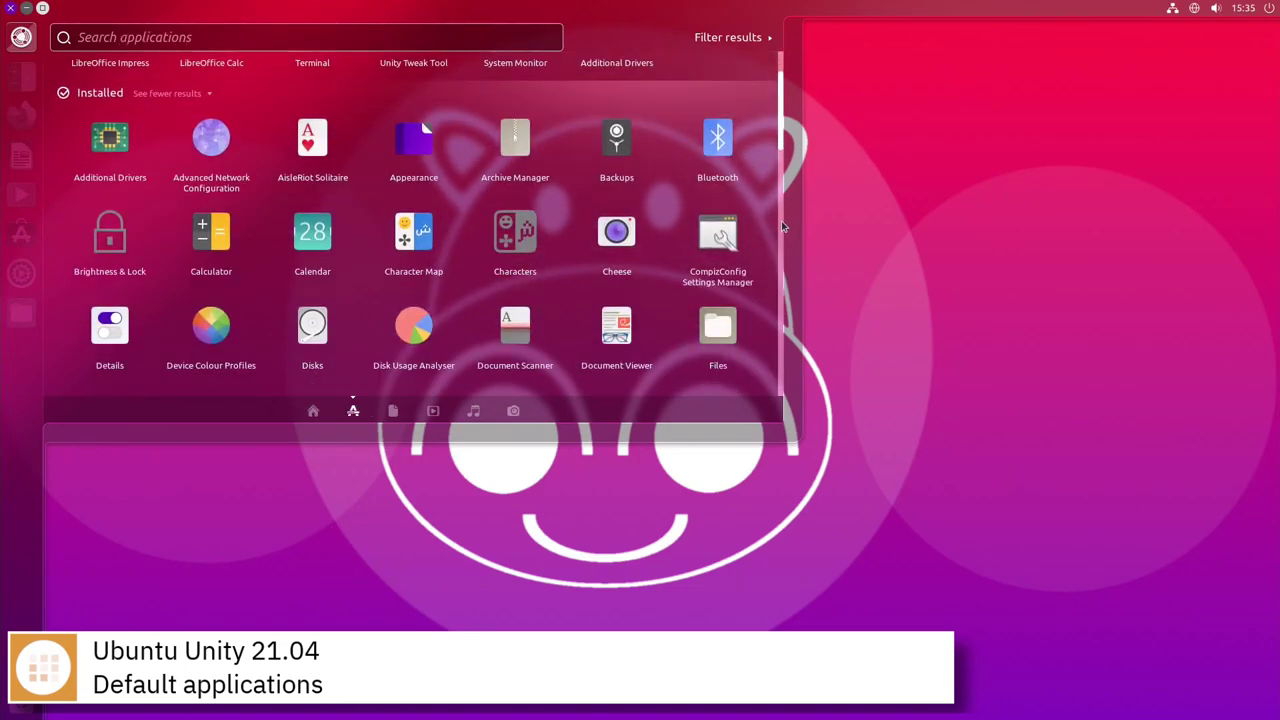
scroll(784, 227, "down", 6)
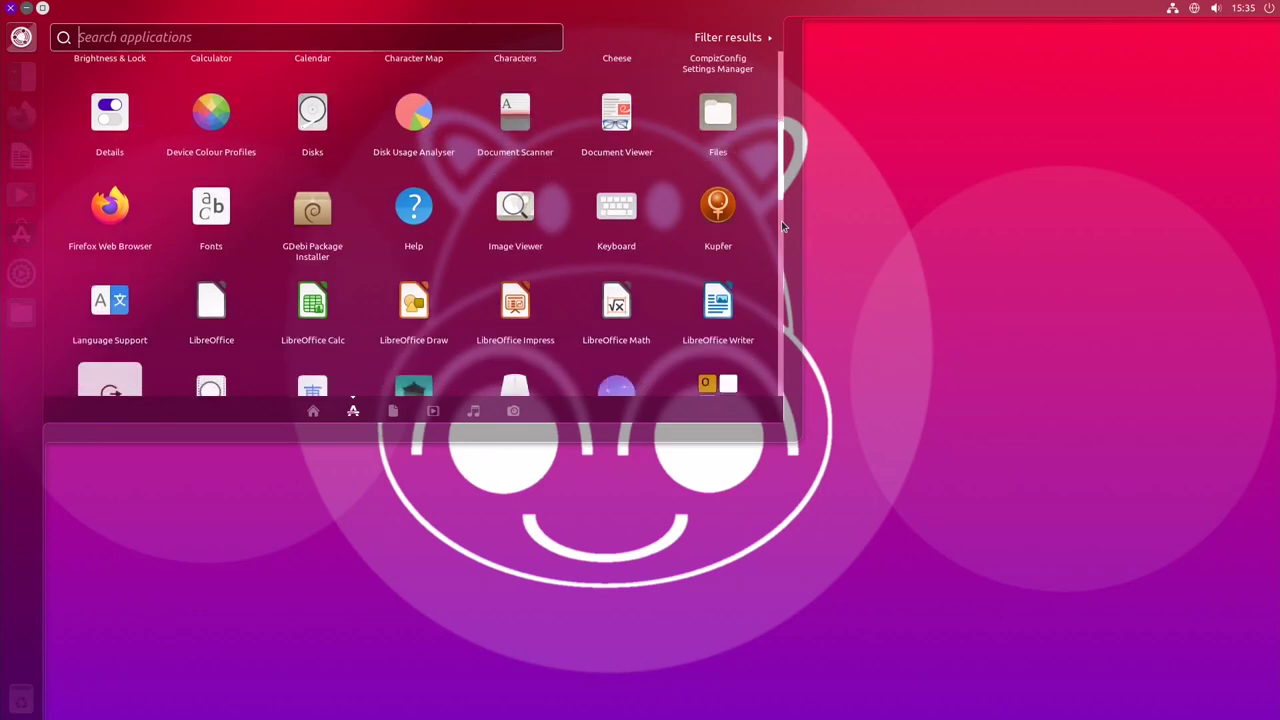
scroll(784, 227, "down", 2)
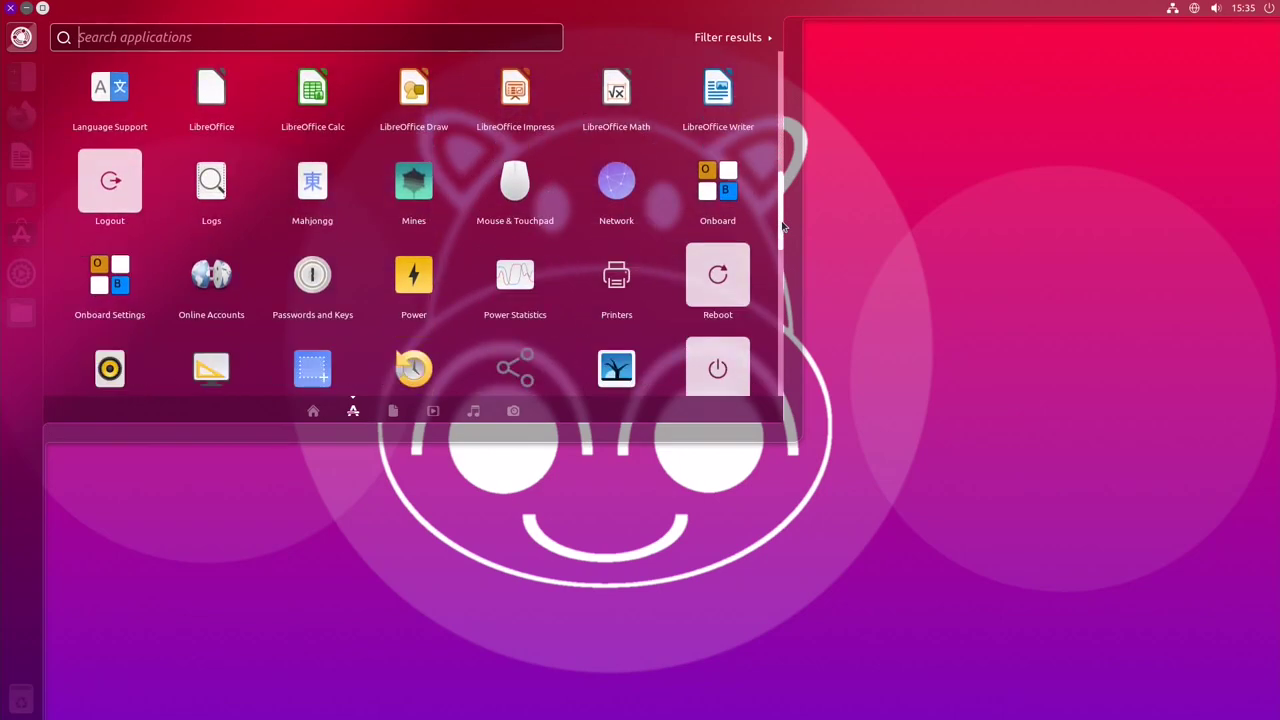
scroll(784, 227, "down", 5)
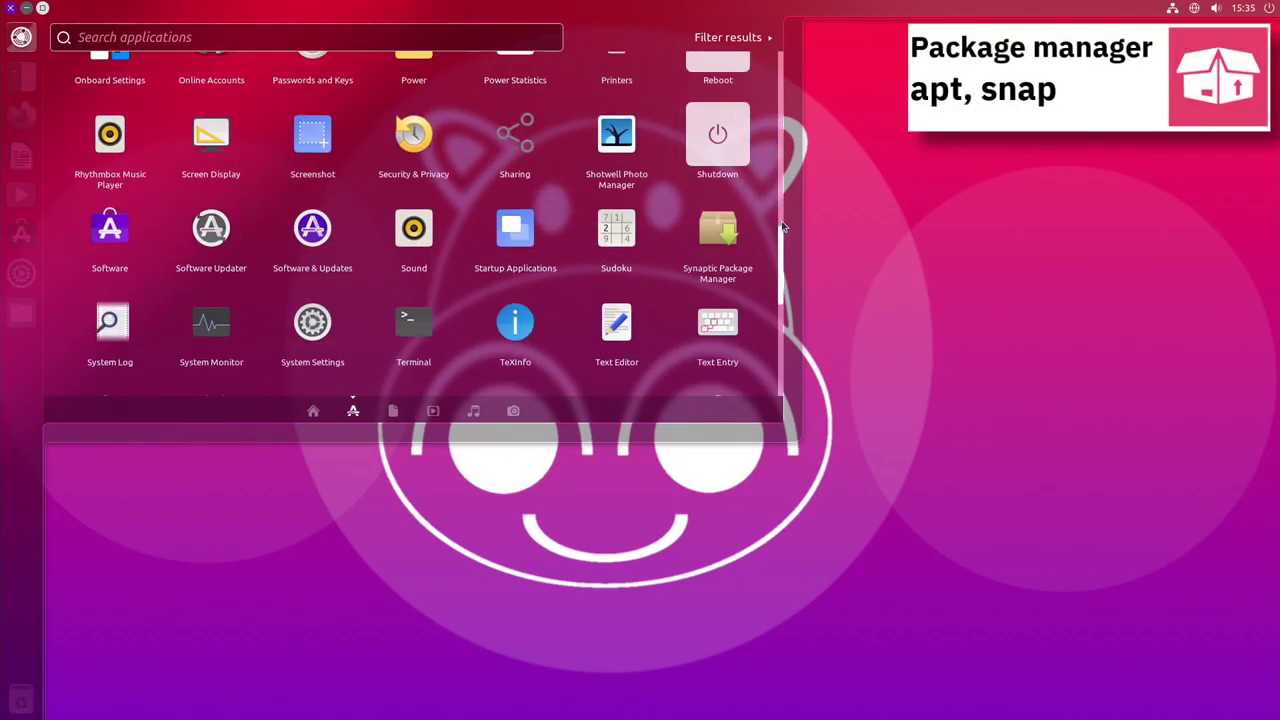
scroll(784, 227, "down", 5)
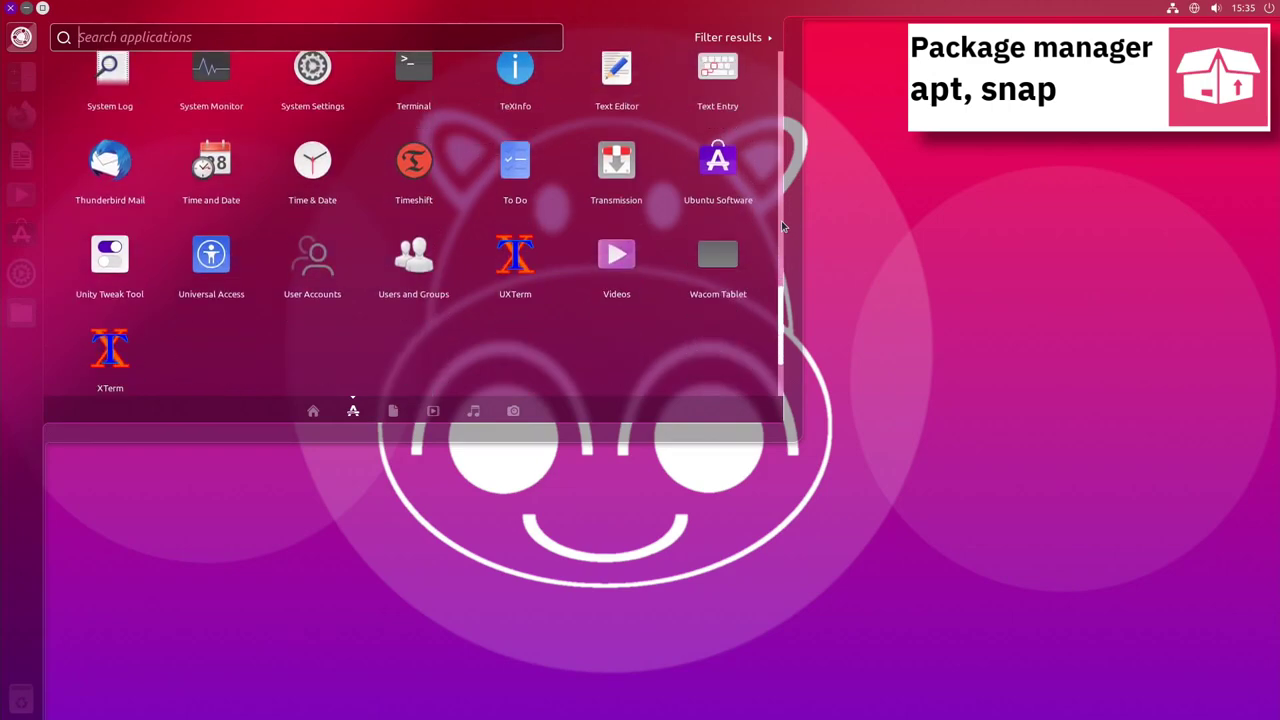
scroll(784, 227, "down", 3)
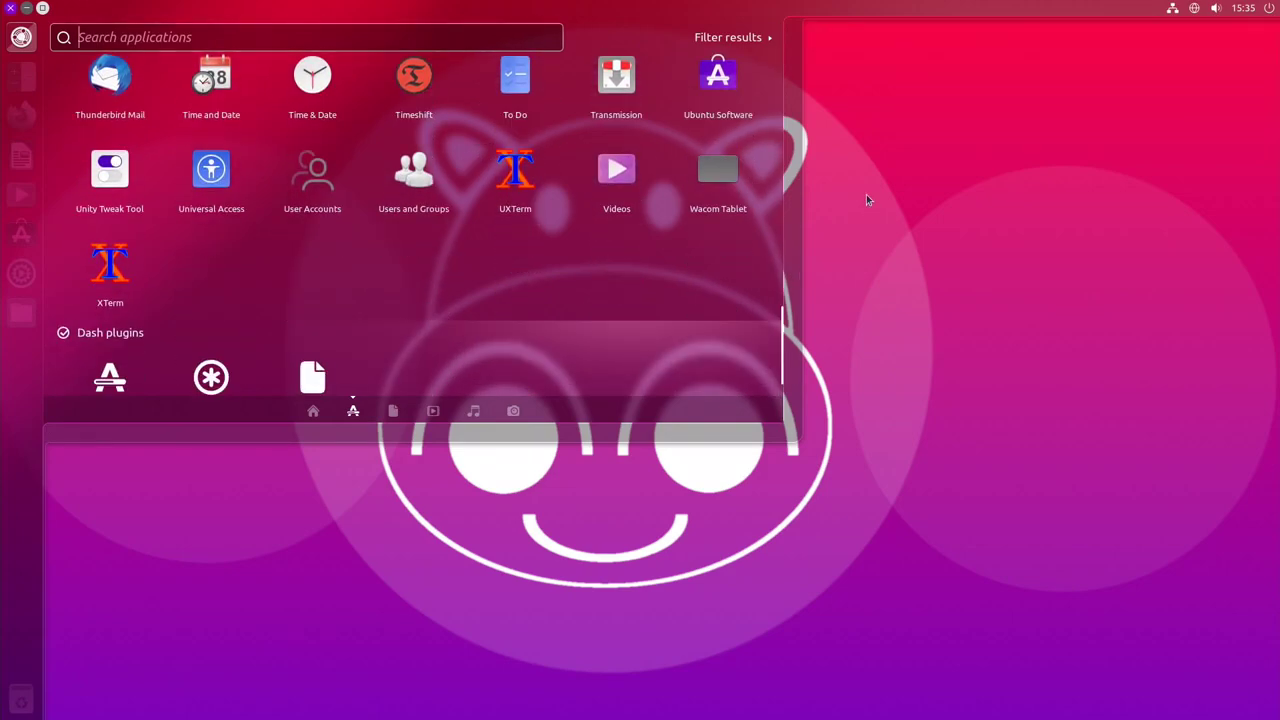
left_click(867, 199)
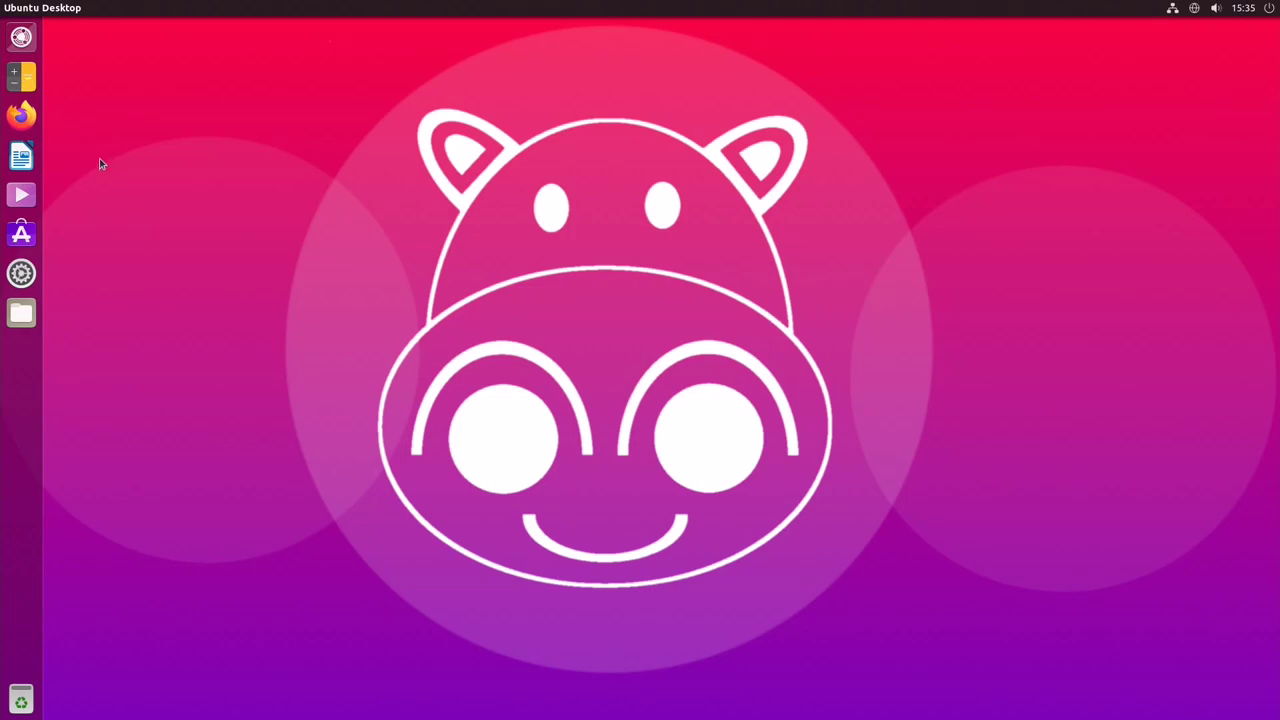
left_click(261, 114)
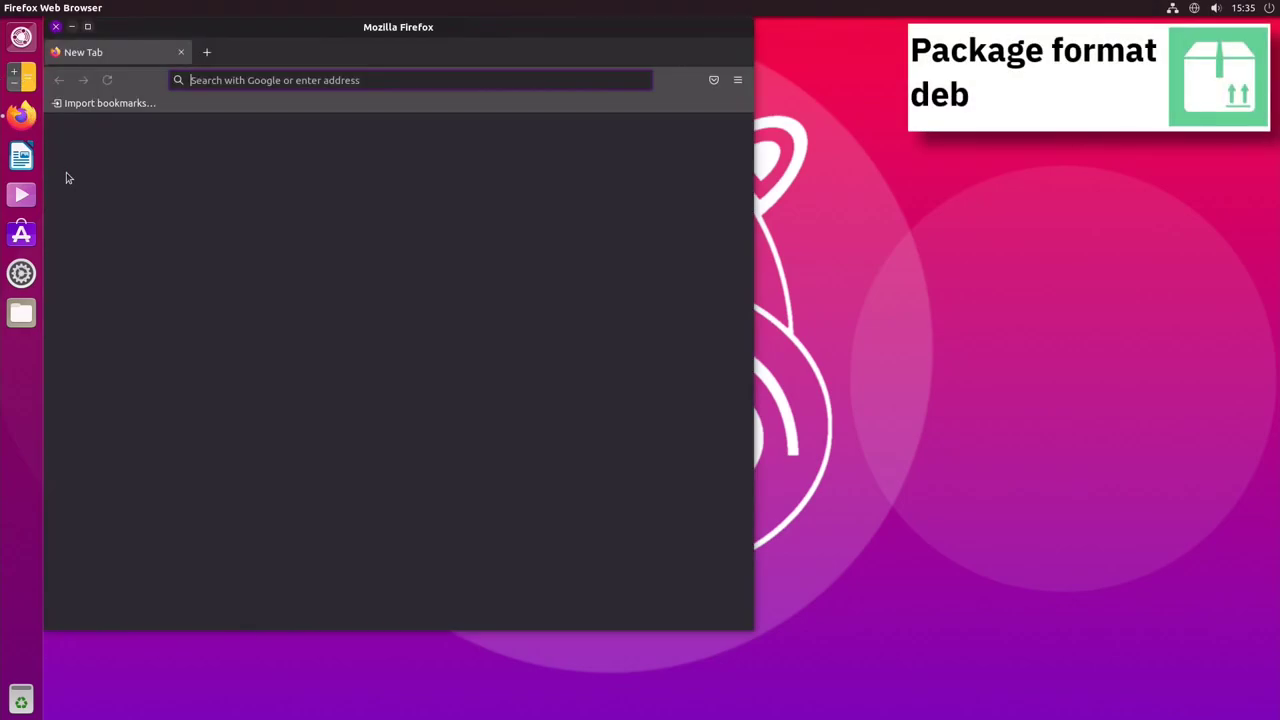
left_click_drag(351, 40, 561, 79)
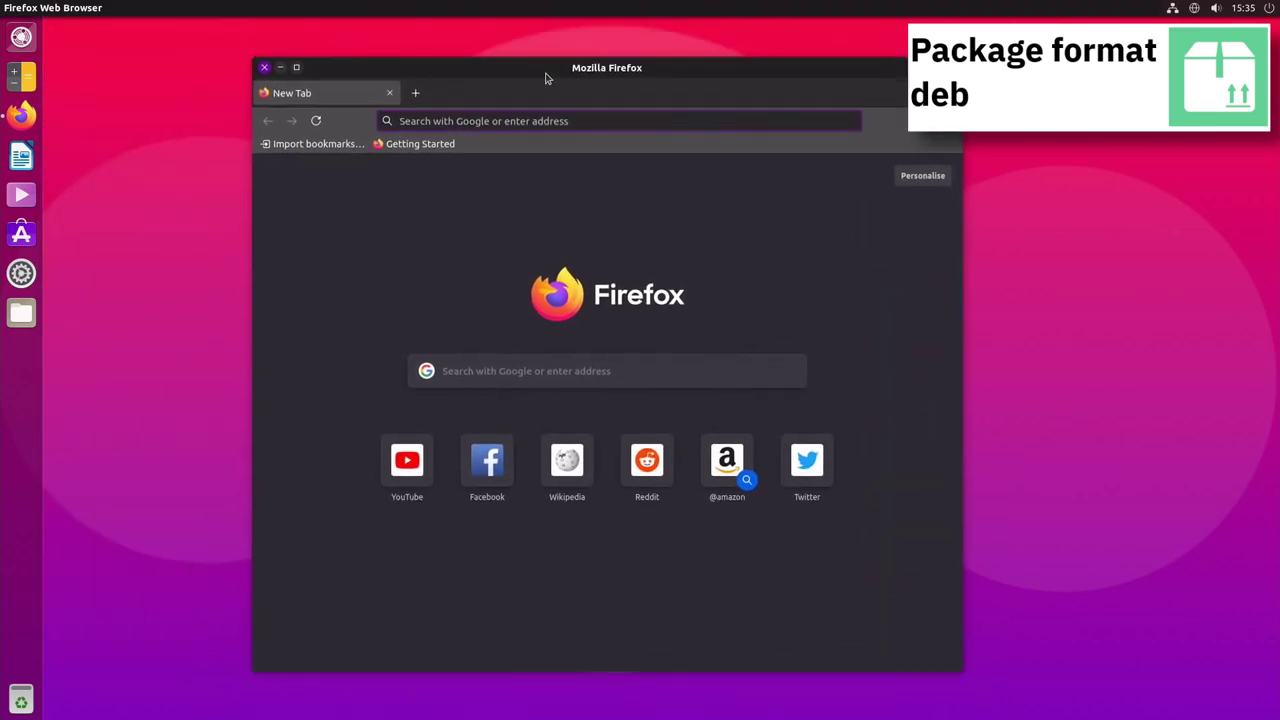
left_click(263, 68)
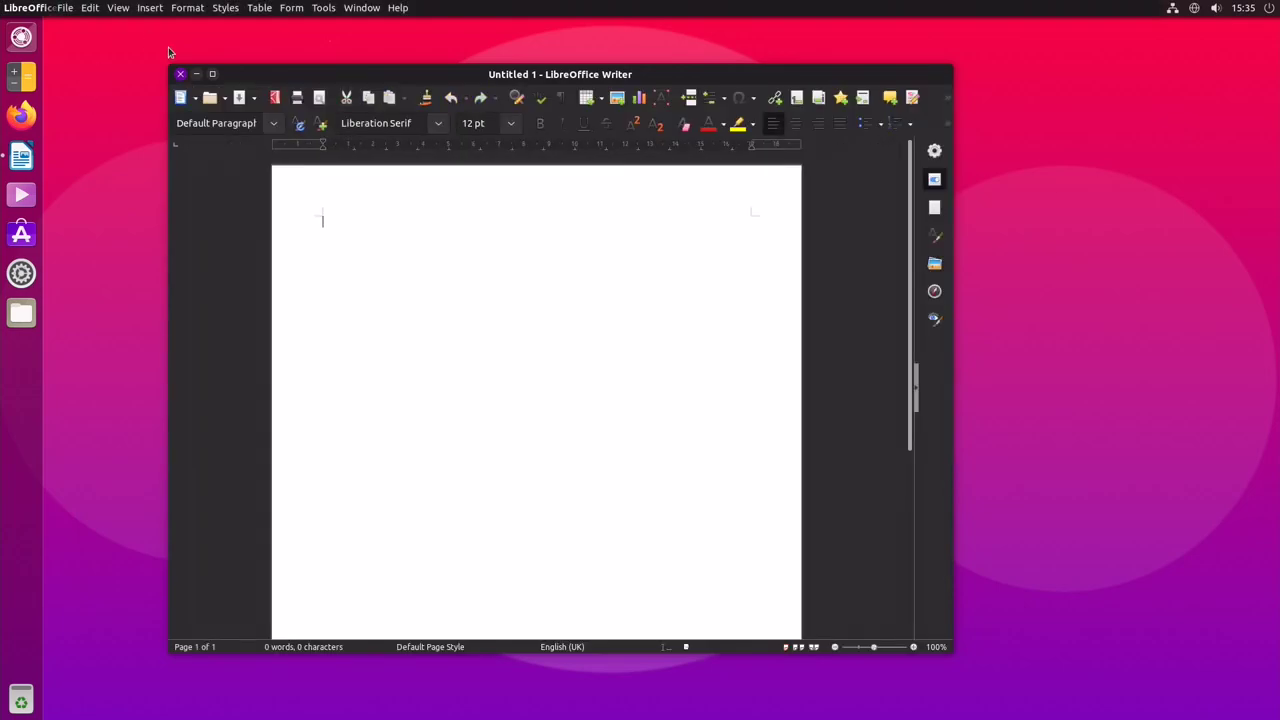
left_click(178, 75)
left_click(41, 196)
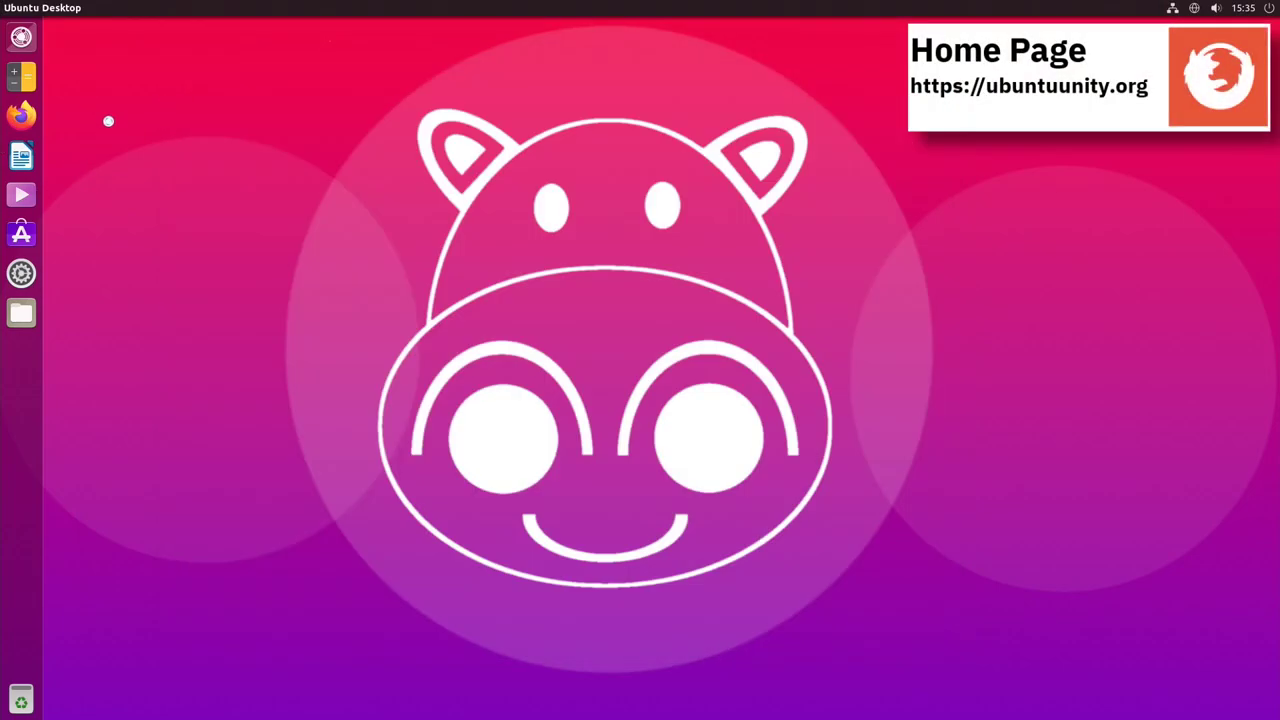
left_click_drag(171, 37, 369, 107)
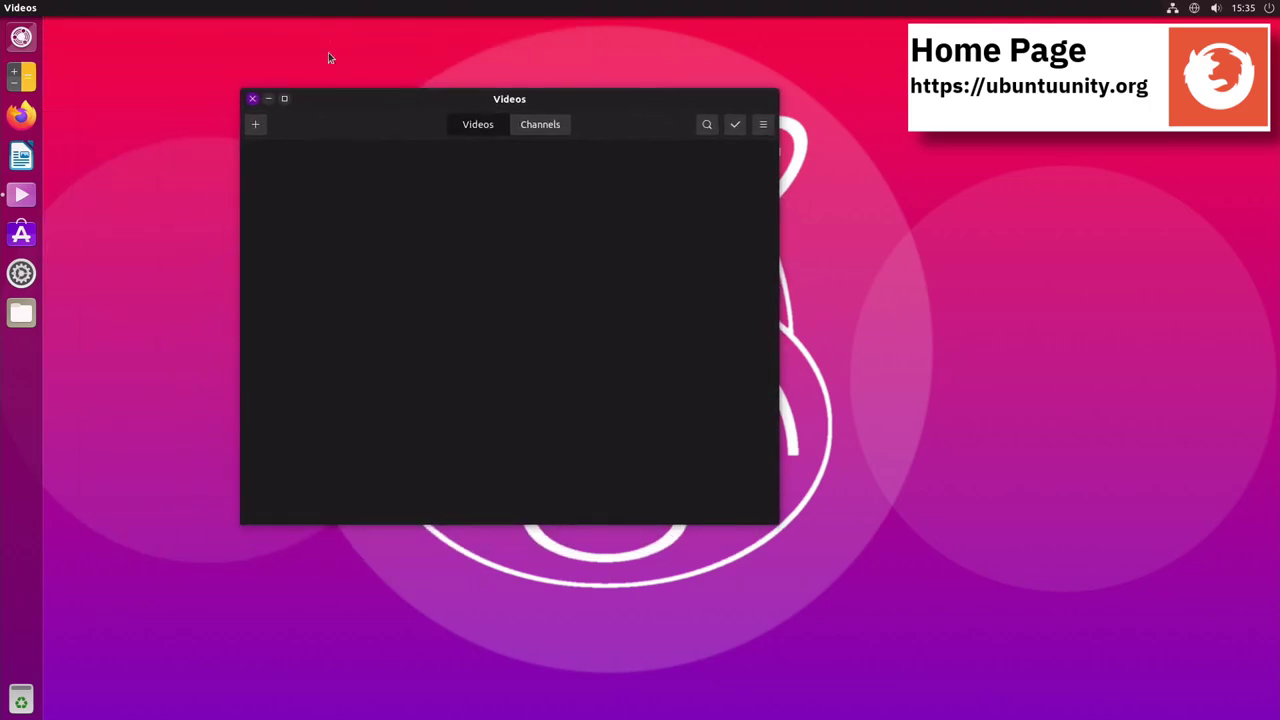
left_click(254, 102)
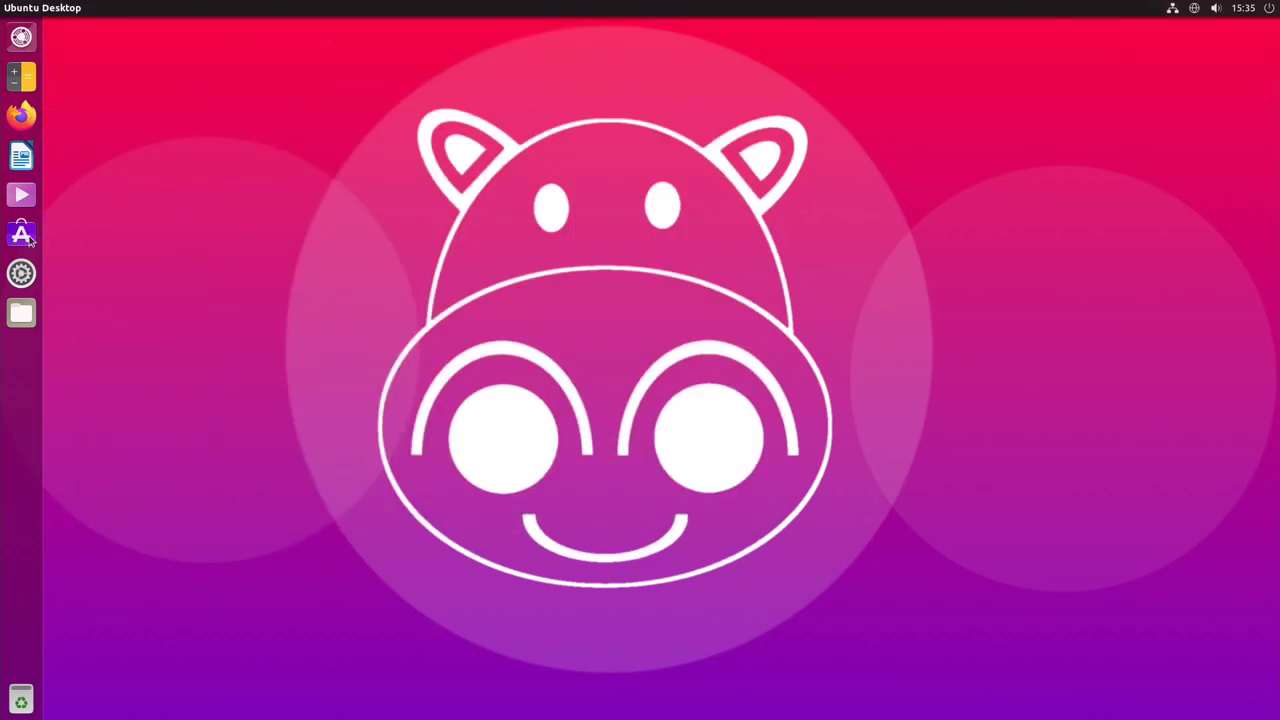
left_click(29, 237)
left_click_drag(136, 28, 264, 74)
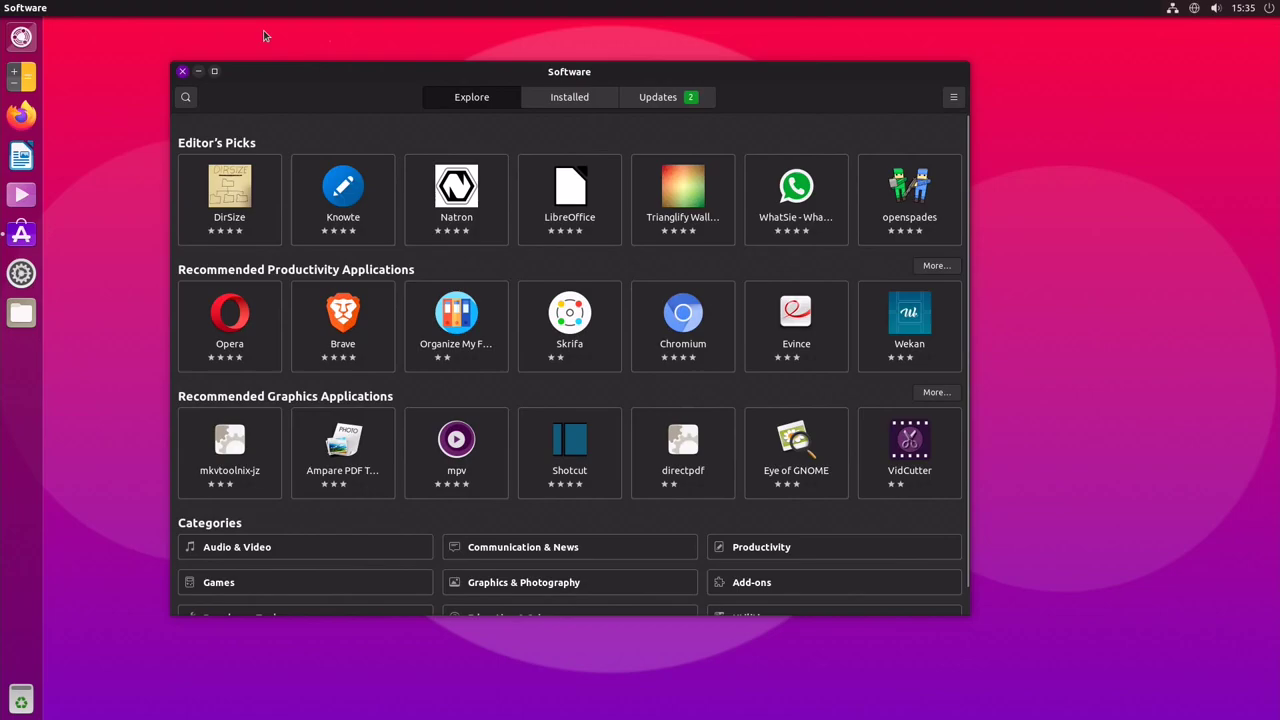
left_click(182, 71)
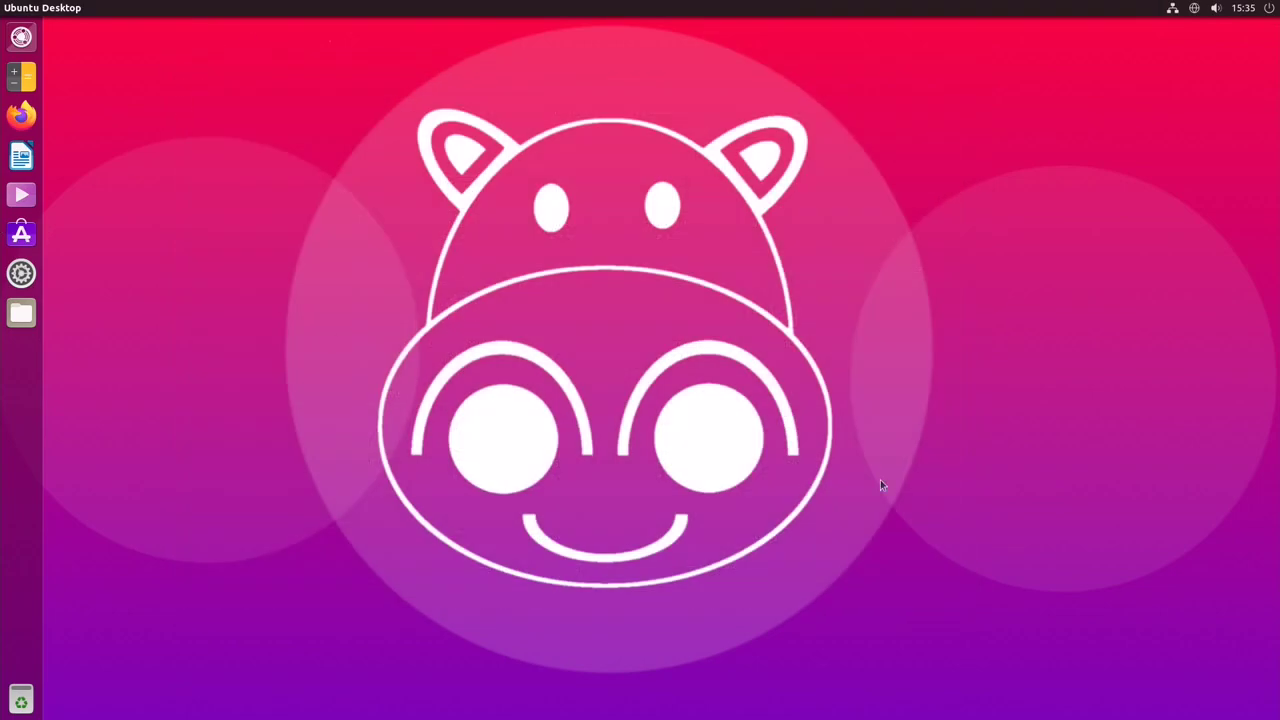